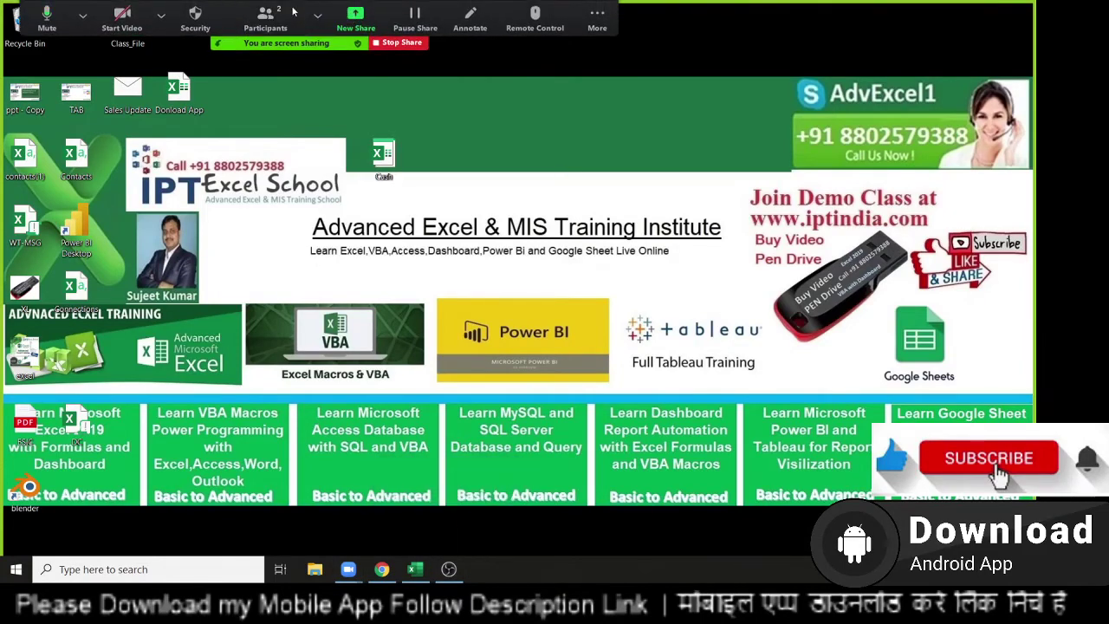
Give the other Zoom participant permission to record, then close the Participants list
click(265, 17)
click(620, 220)
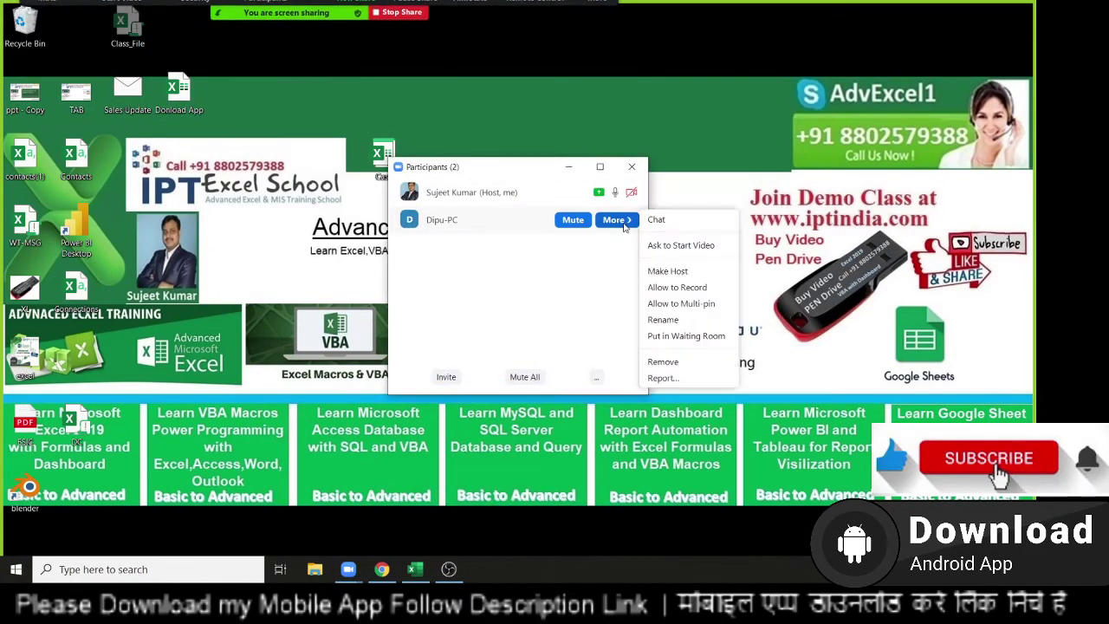
click(681, 292)
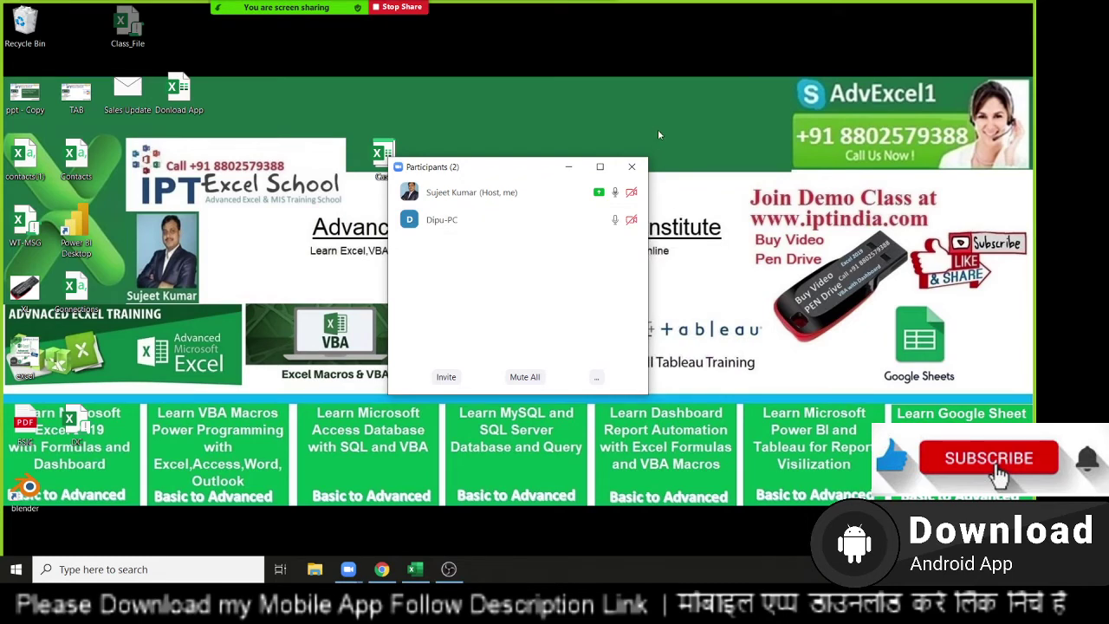
click(630, 168)
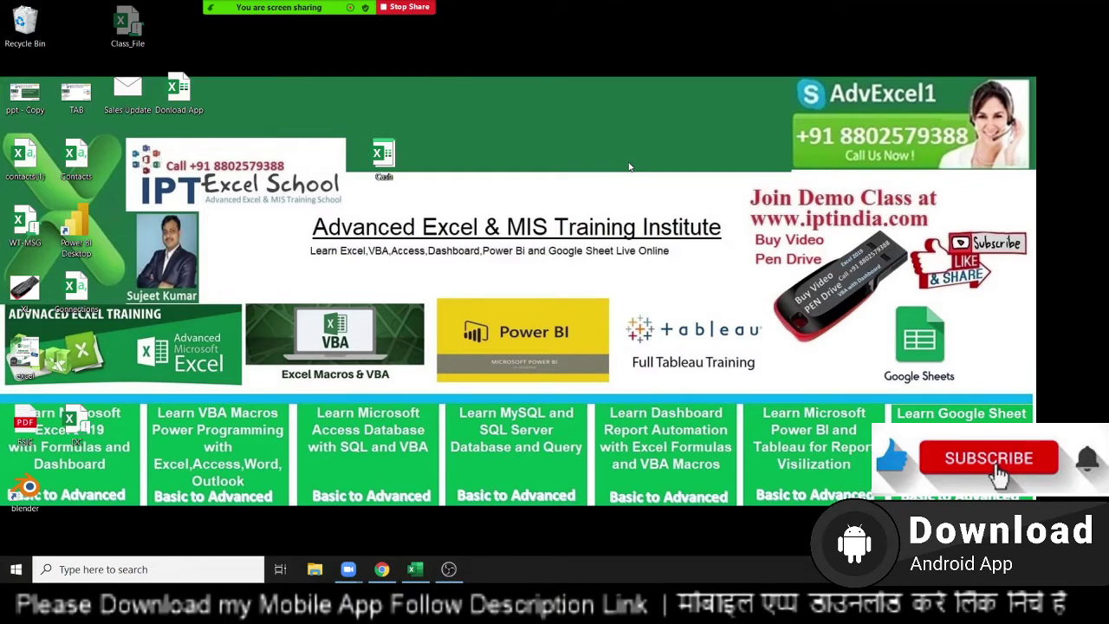
Switch to Excel and copy the Name/City/Amt table A1:C7
key(alt+Tab)
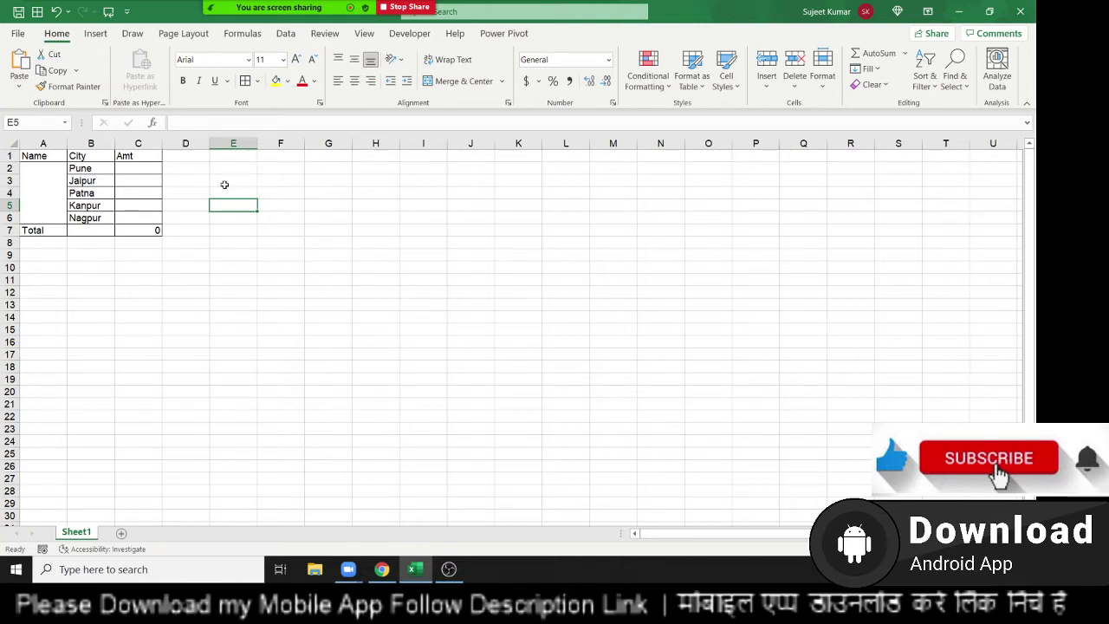
mouse_move(44, 160)
mouse_down()
mouse_move(131, 202)
mouse_move(143, 230)
mouse_up()
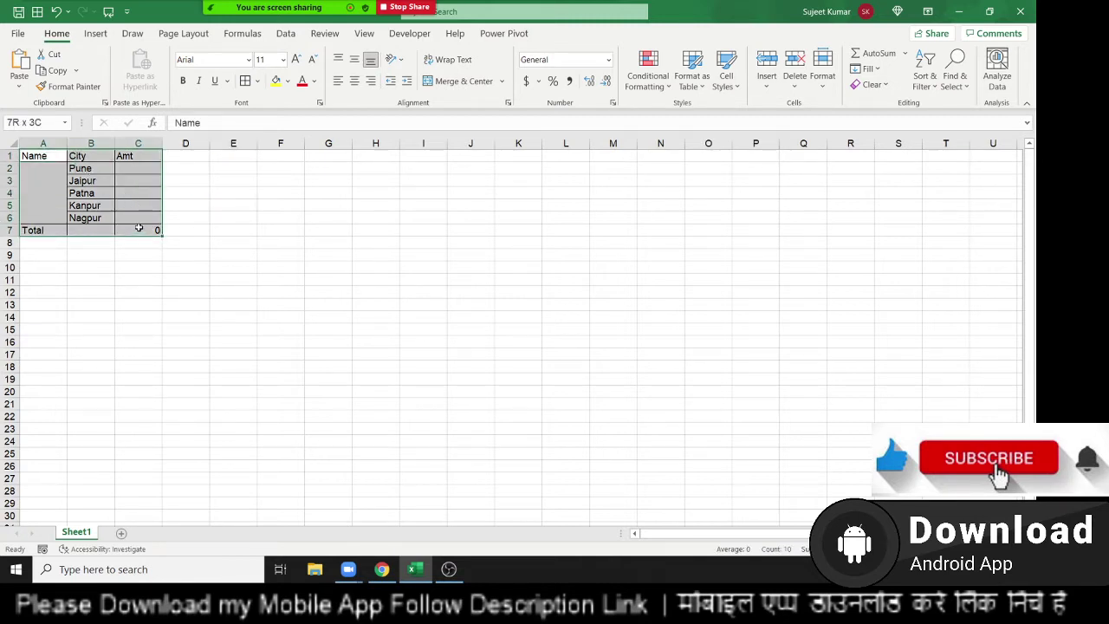
key(ctrl+c)
Test-paste the table at A9 and A18, then undo both pastes
click(43, 259)
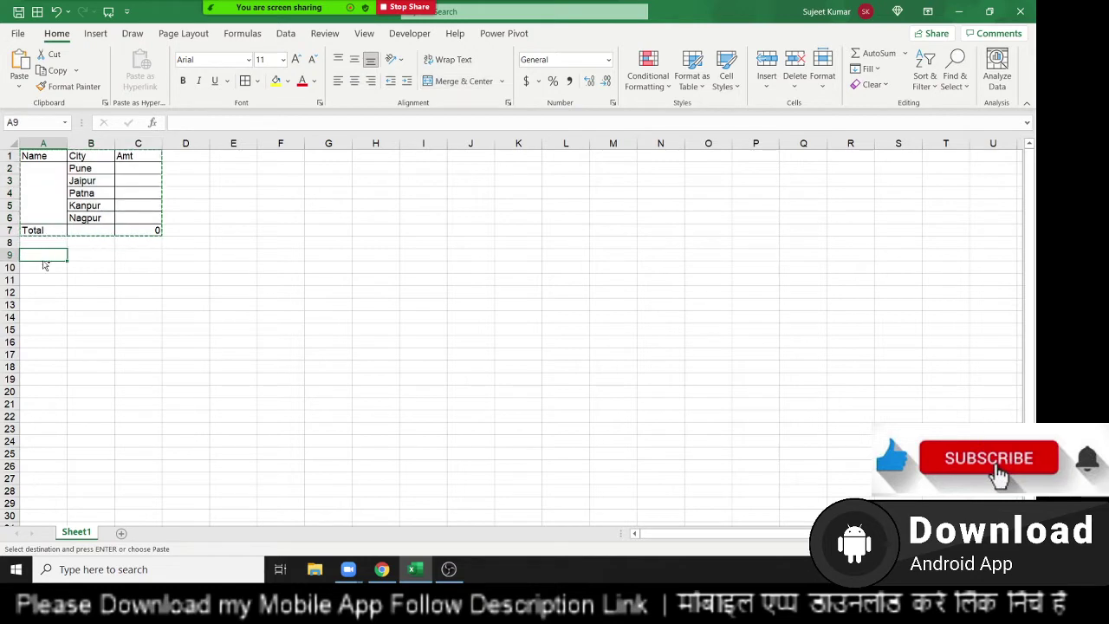
key(ctrl+v)
click(41, 367)
key(ctrl+v)
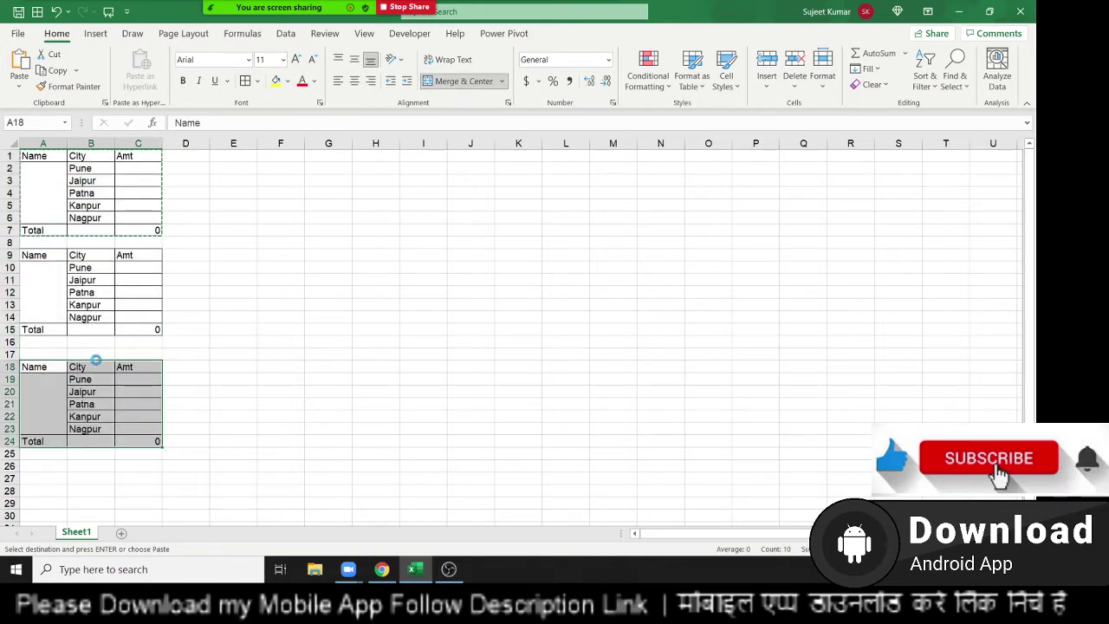
key(ctrl+z)
key(ctrl+z)
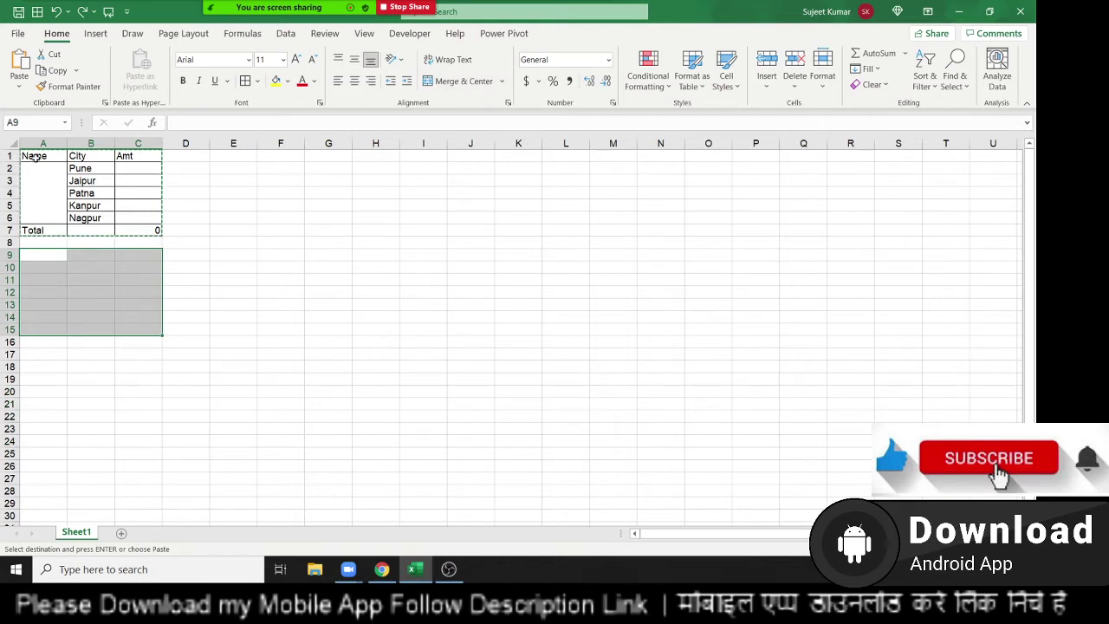
Reselect the original table, select row 14 below it, and show the Developer tab
drag(35, 156, 147, 229)
click(35, 270)
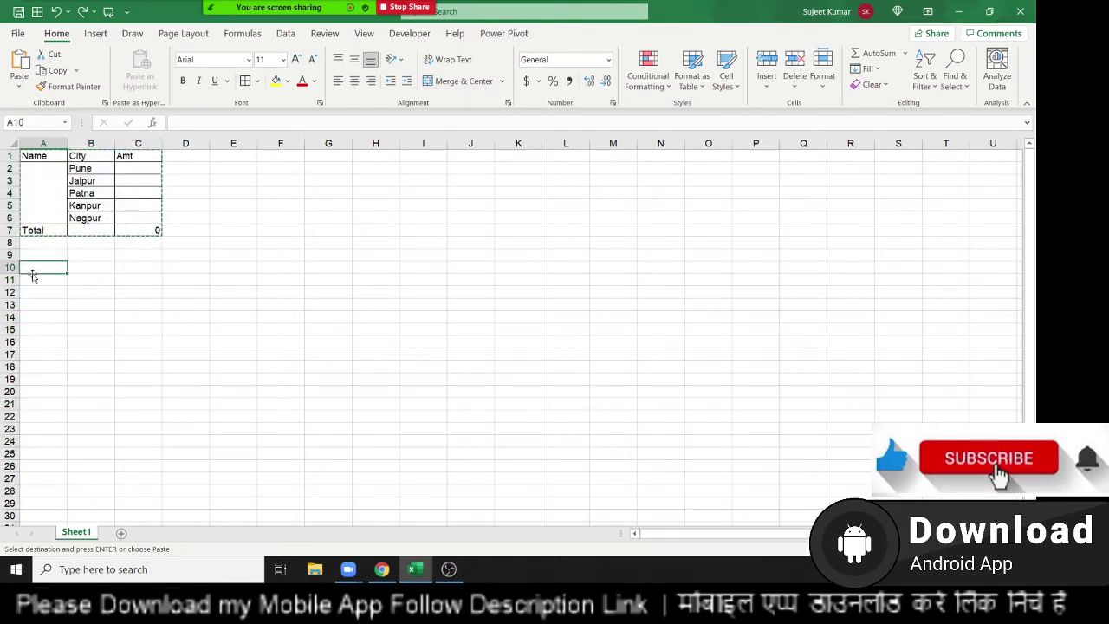
click(10, 317)
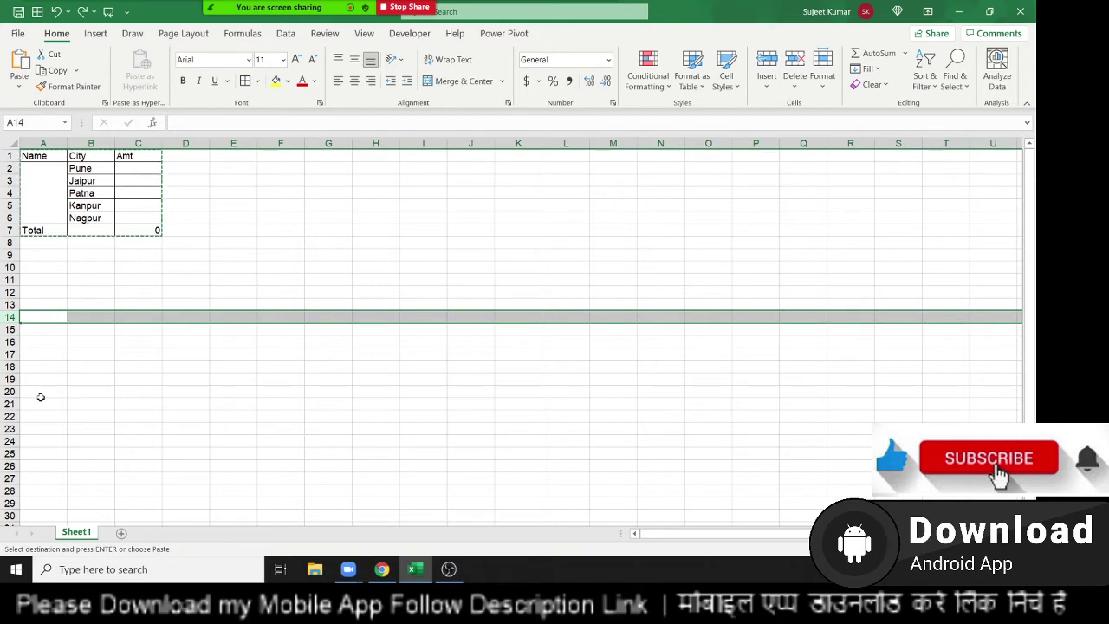
click(390, 35)
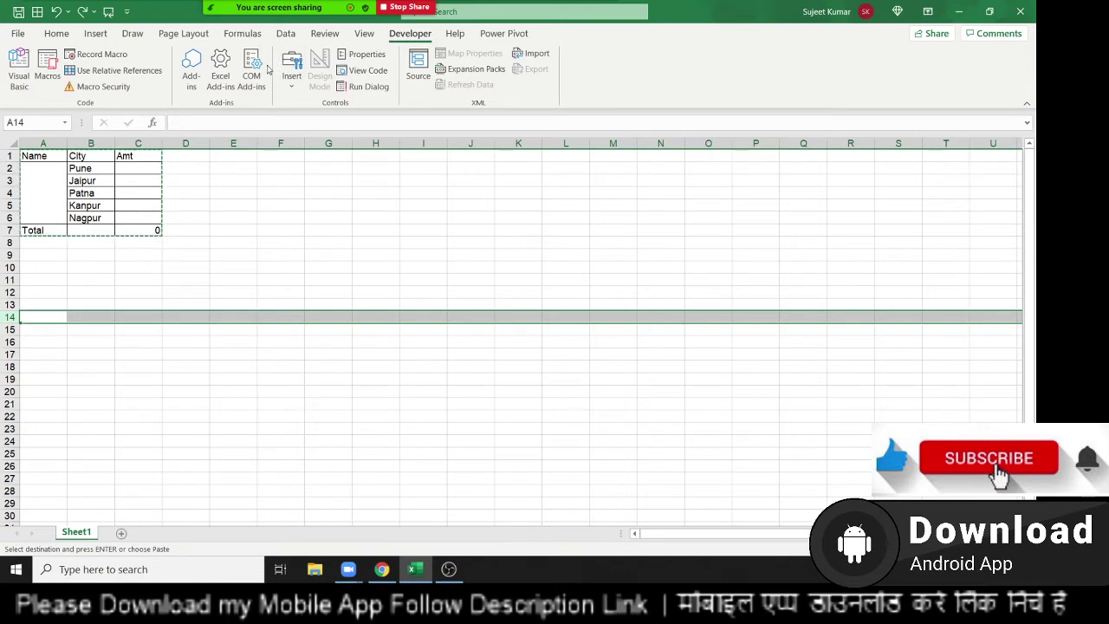
Open the Visual Basic editor and insert a new module, Module1
click(29, 92)
click(95, 30)
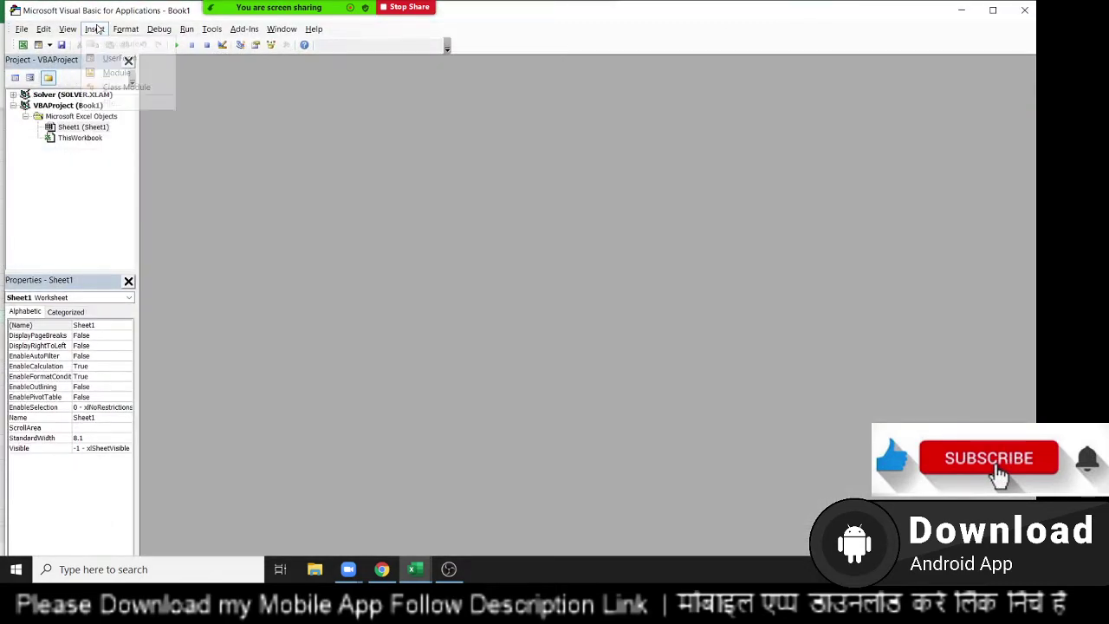
click(108, 72)
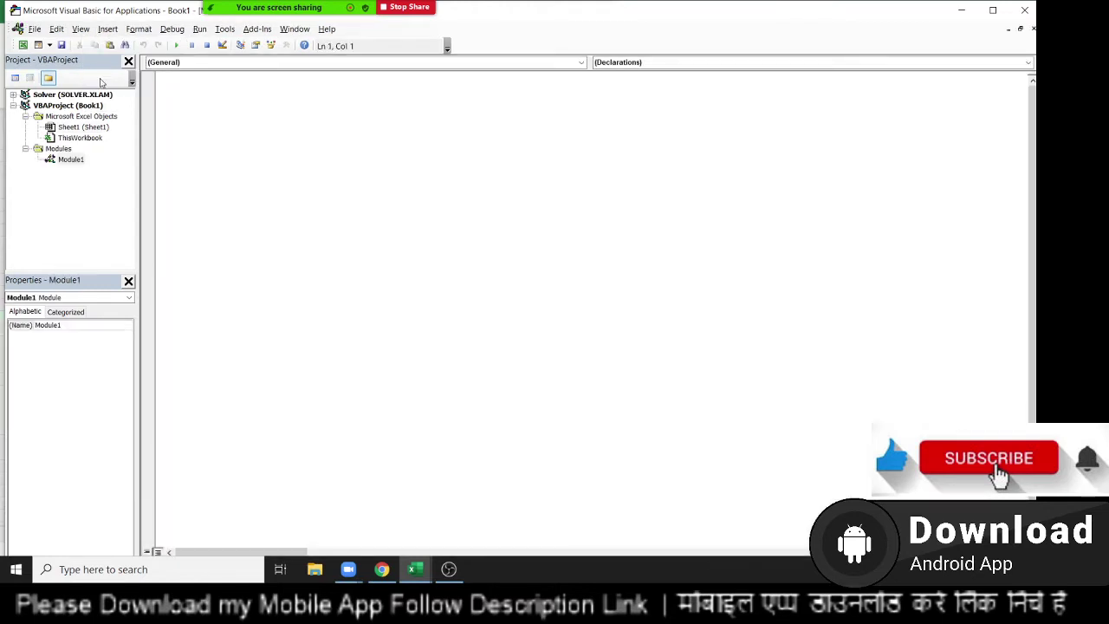
Declare Sub loop_1() with blank lines inside the procedure
text(sub)
key(BackSpace)
text(oop_)
text(1())
key(Return)
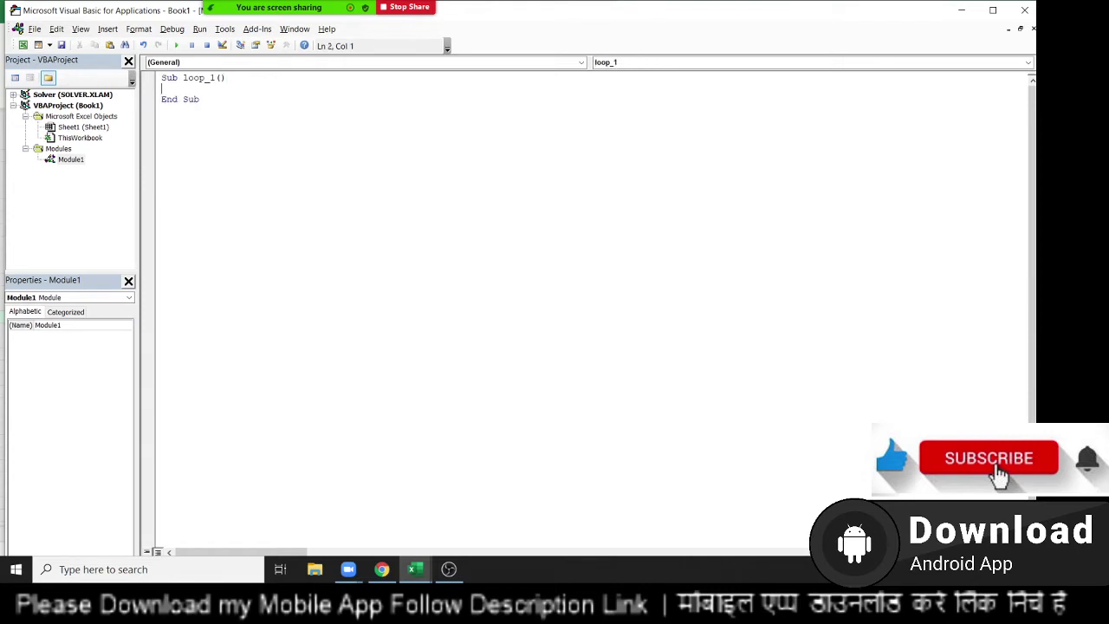
key(Return)
key(Return)
key(Return)
key(Up)
key(Return)
key(Up)
Write Range("A1:C7").Copy as loop_1's first line and switch back to the worksheet
text(range)
text(("A1)
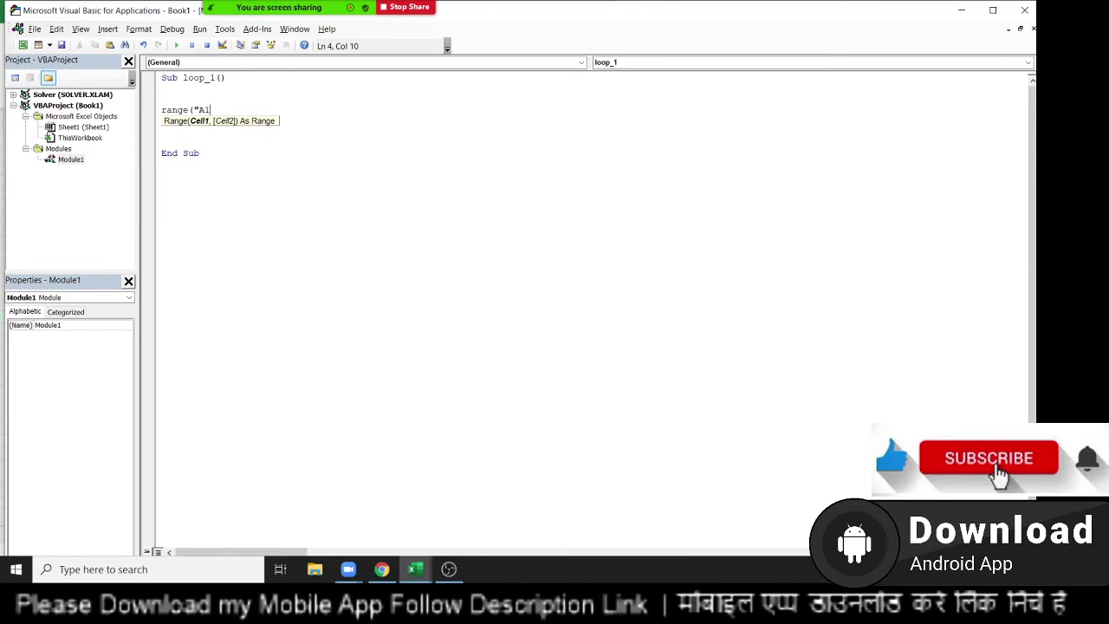
text("))
key(alt+F11)
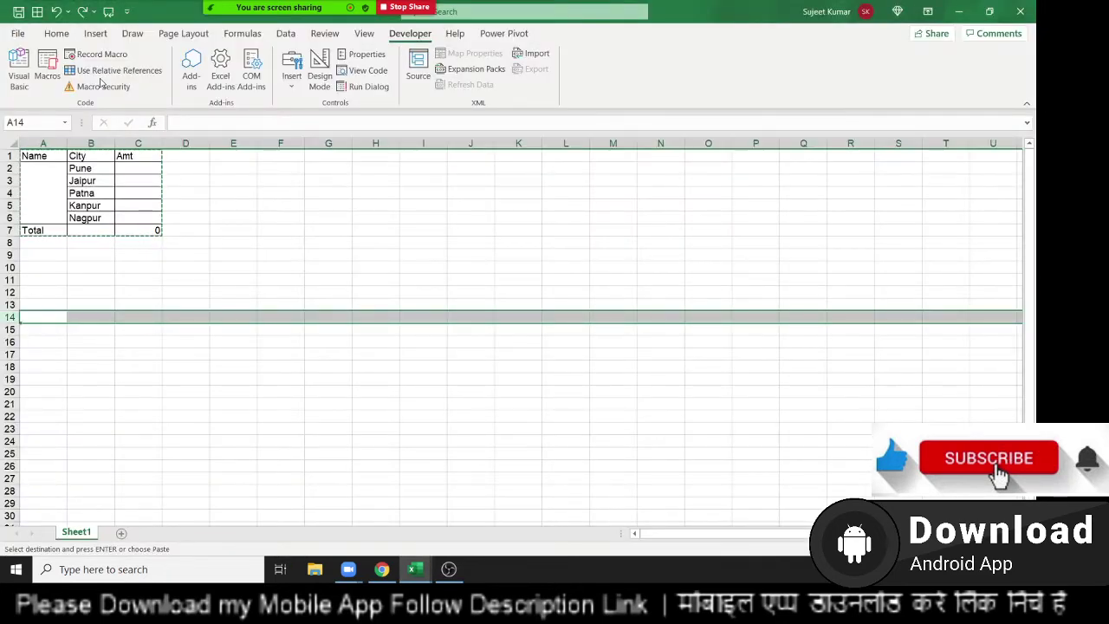
key(alt+F11)
text(C)
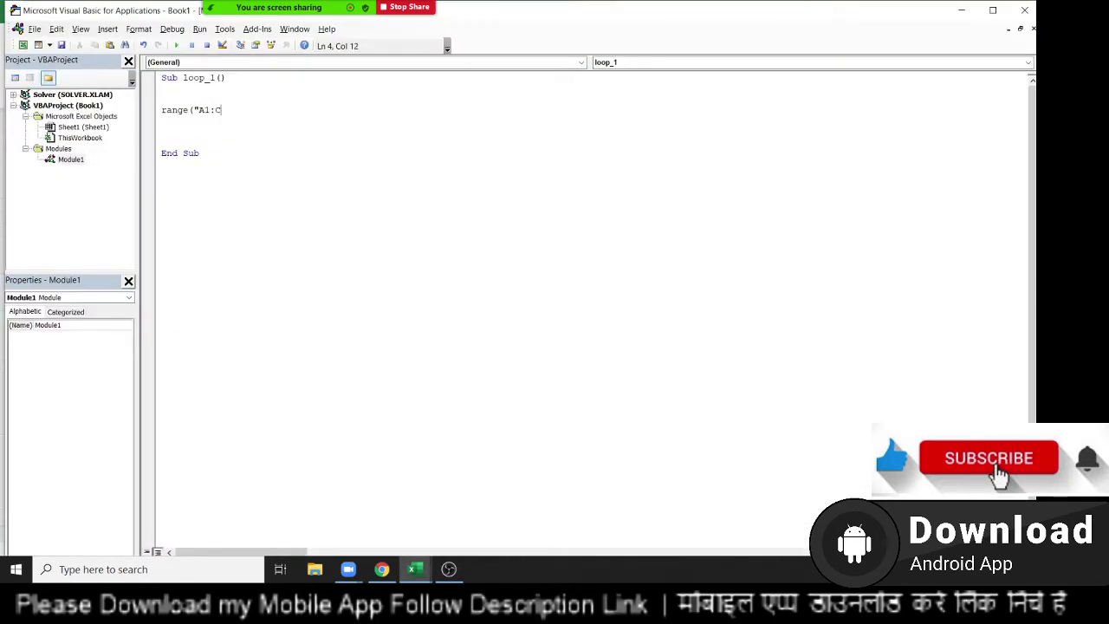
text(7)
text())
text(.cop)
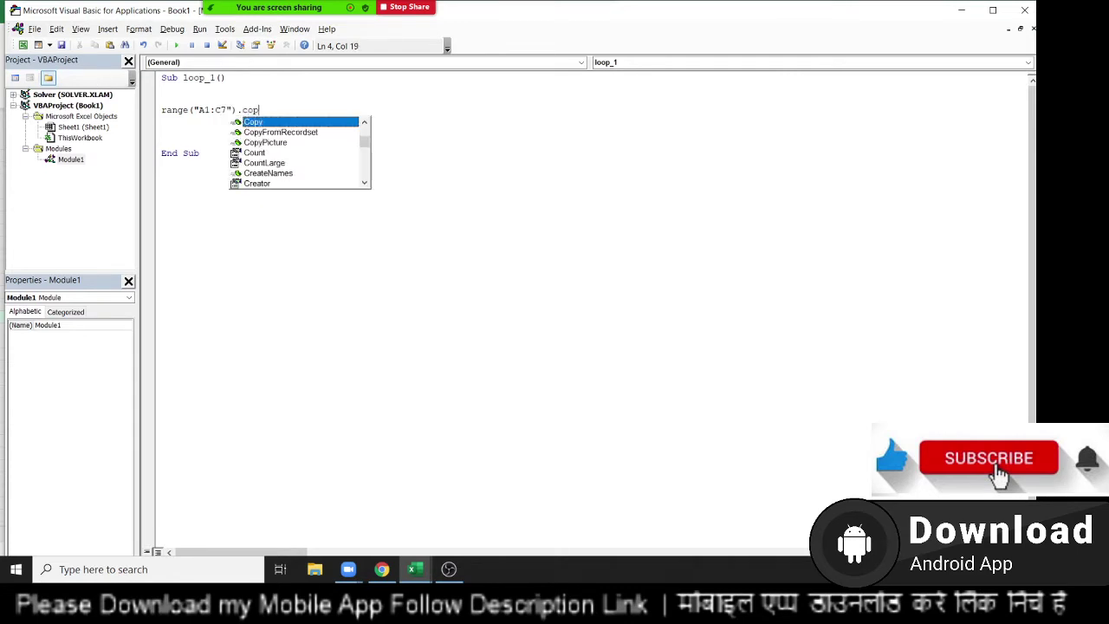
key(Tab)
key(Return)
key(Return)
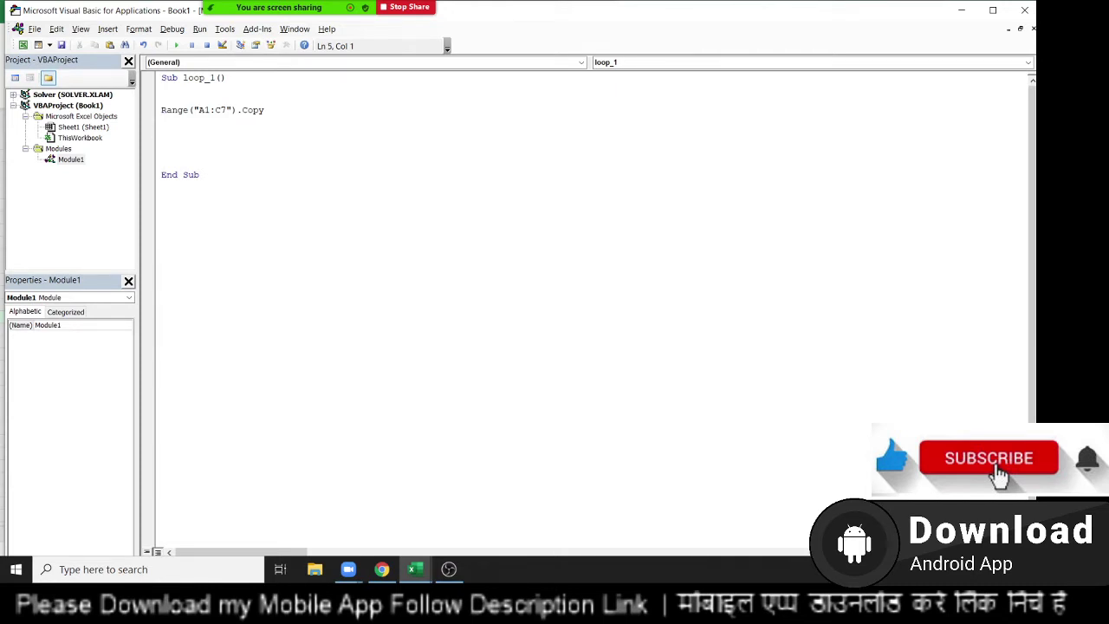
key(F5)
key(alt+F11)
Check A9 as the paste target, then write Range("A65000").End(xlUp).Offset(2, 0) below Copy
click(44, 242)
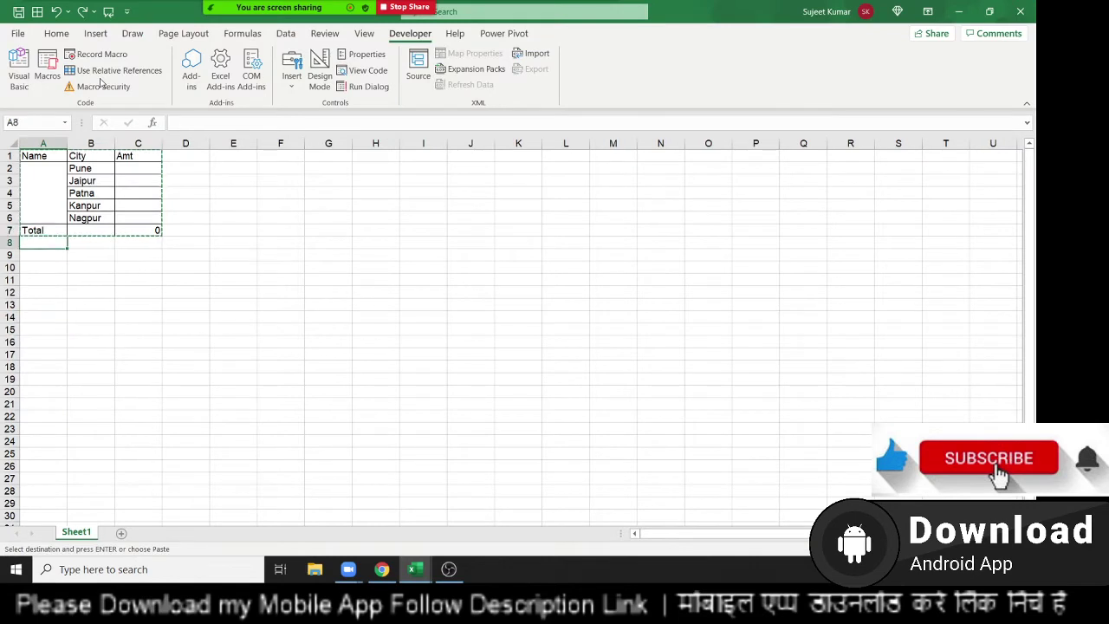
key(Down)
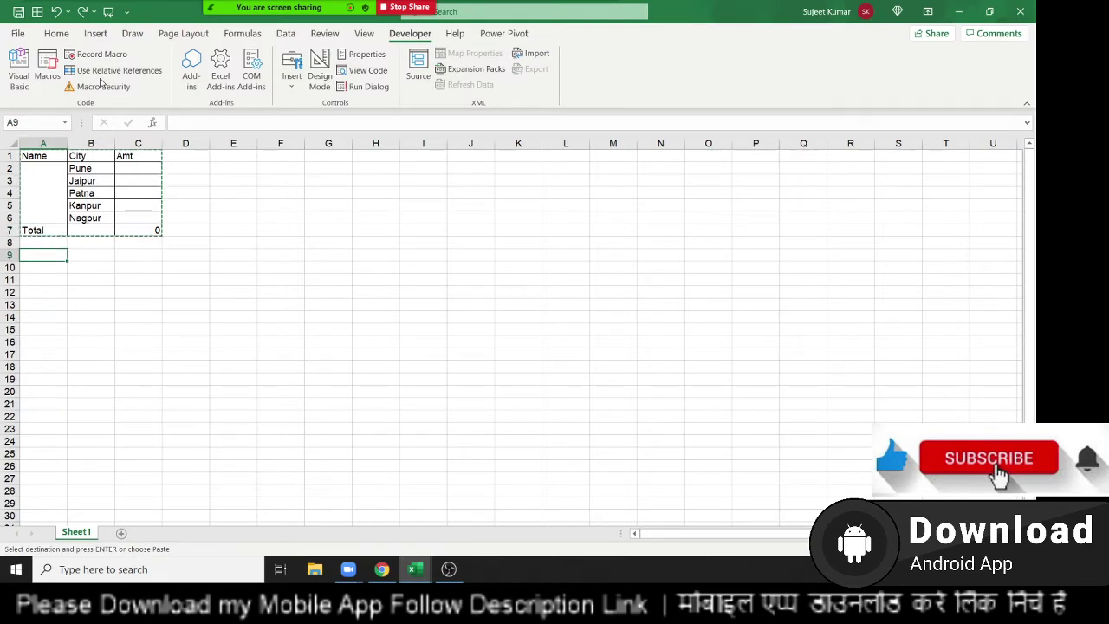
key(alt+F11)
text(r)
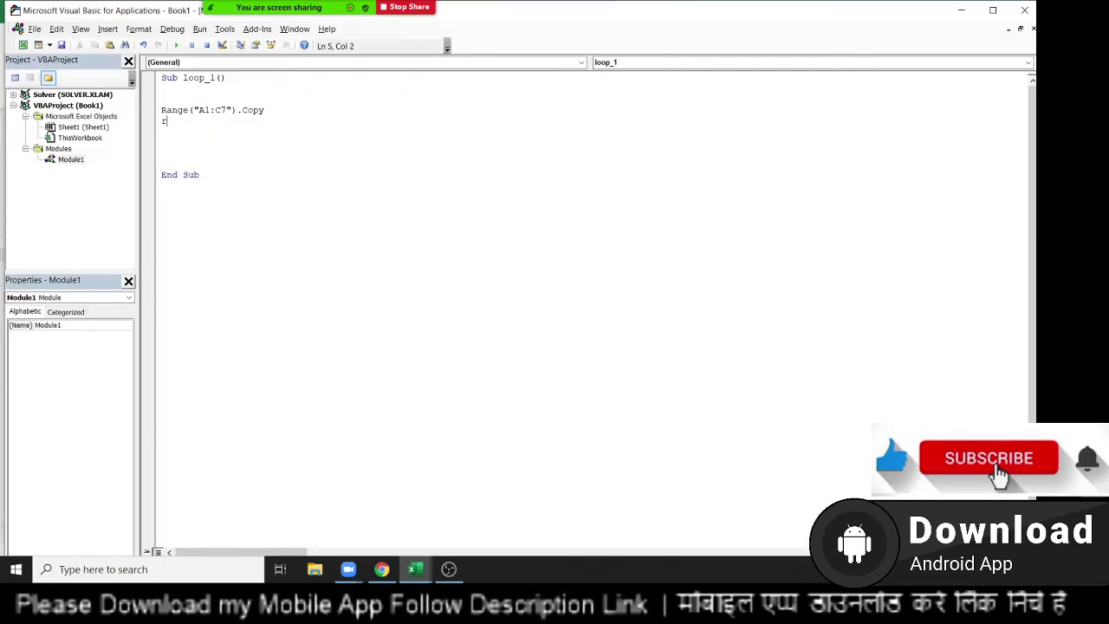
text(ange)
text(("A)
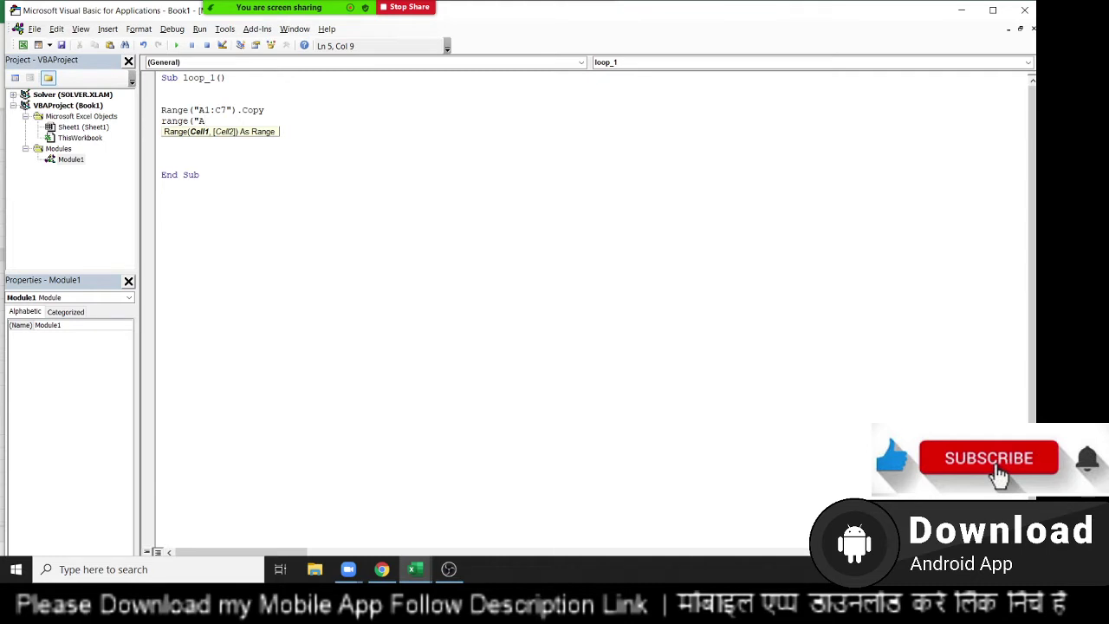
text(65000")
text().E)
key(Tab)
text(()
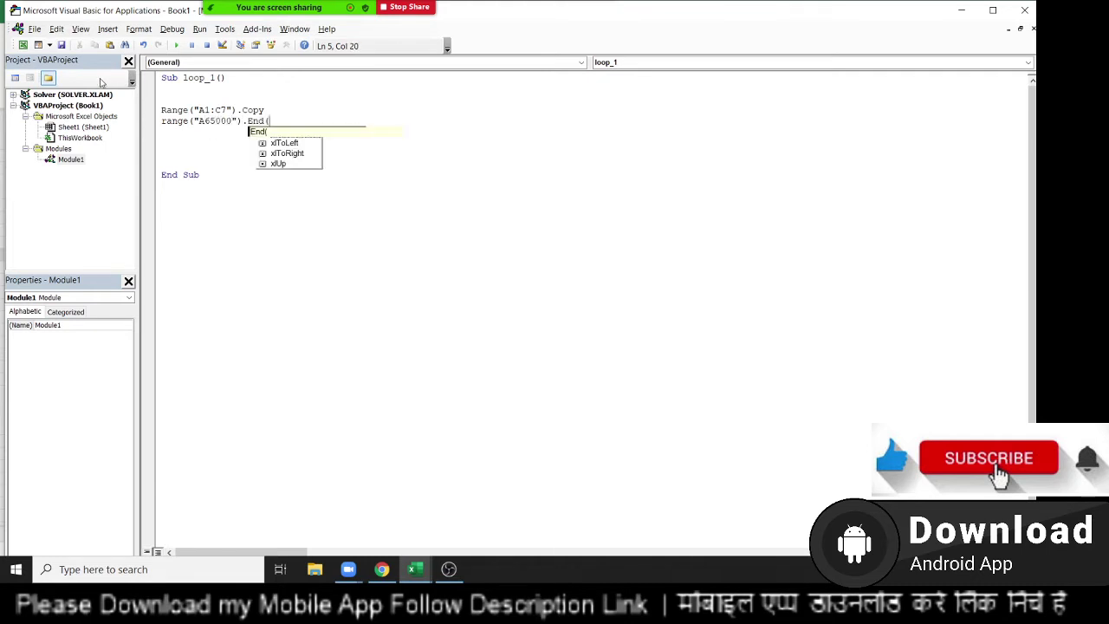
key(Escape)
text(xlUp)
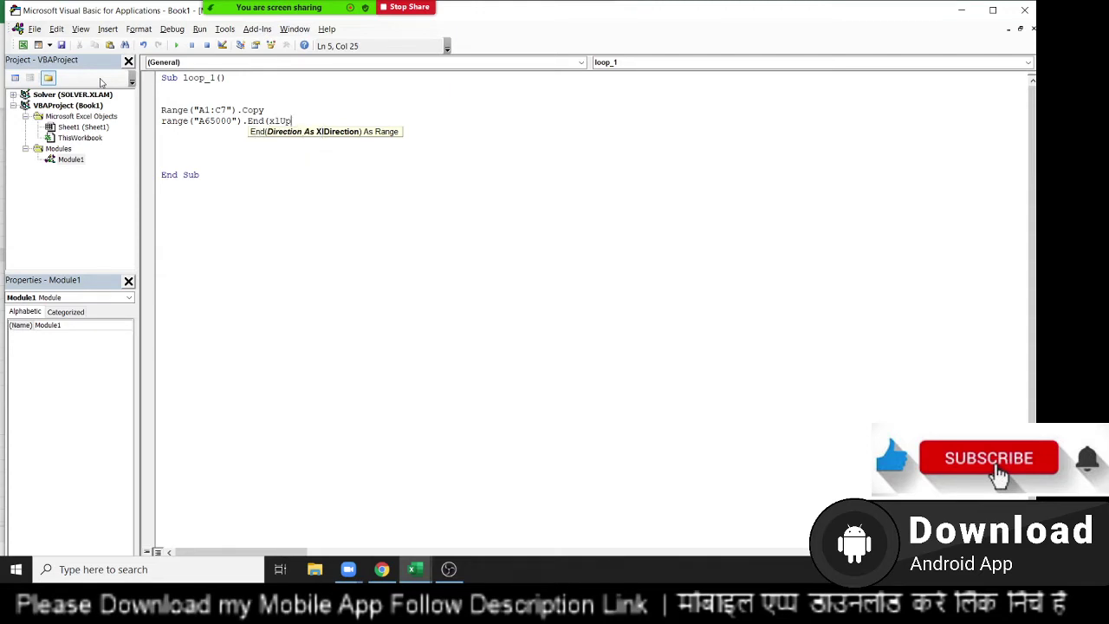
text().)
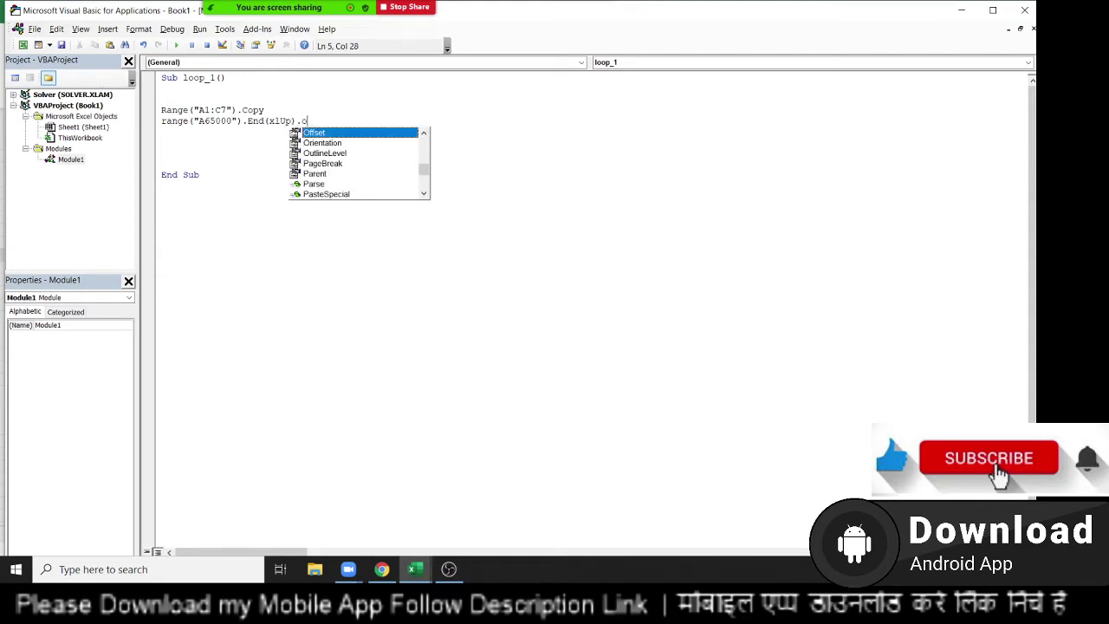
text(O)
key(Tab)
text((2)
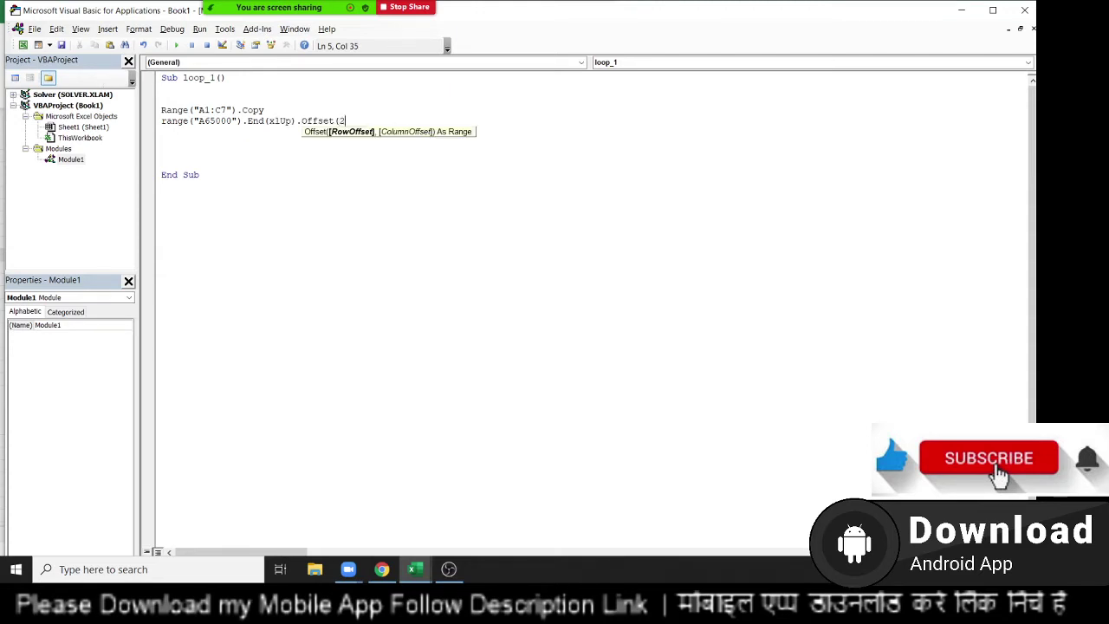
text(,0).)
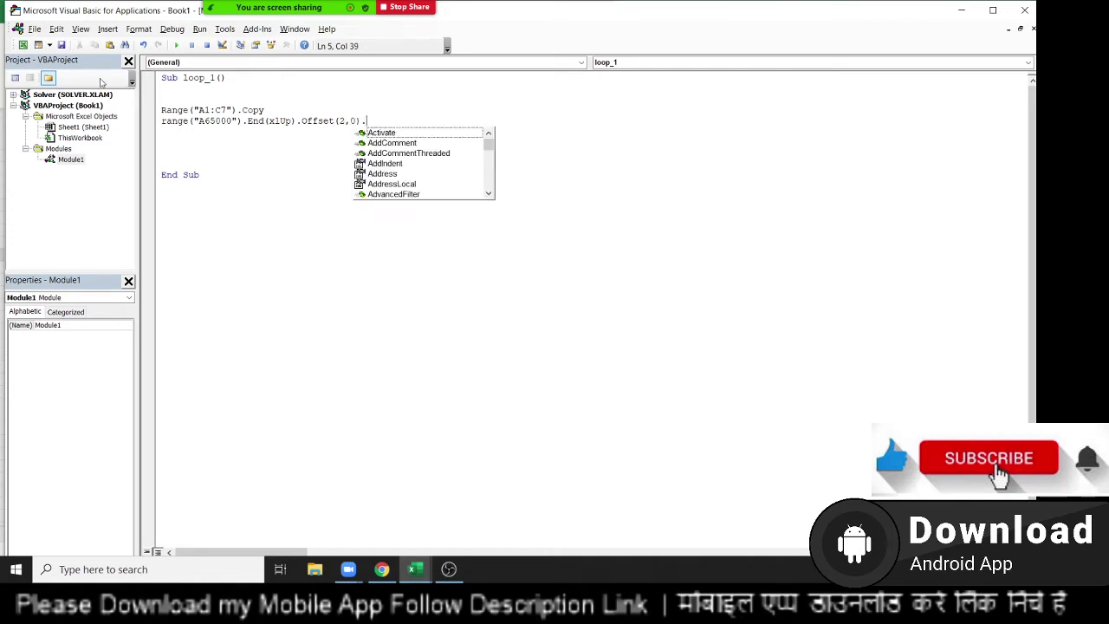
text(p)
Finish the line with .PasteSpecial and add a blank line before it
key(Escape)
text(aste)
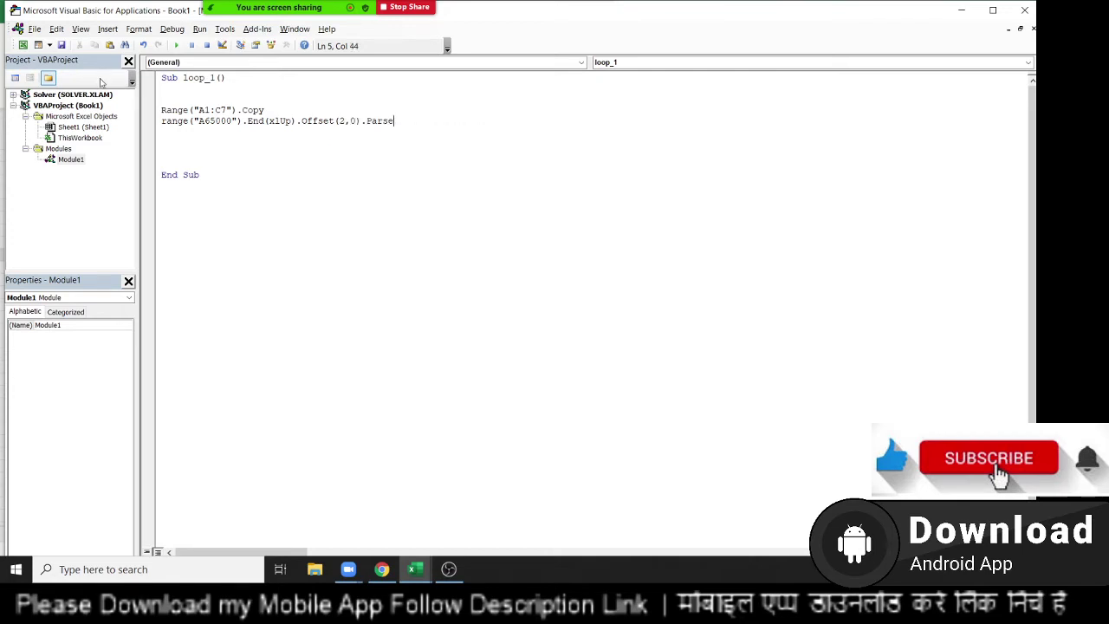
key(BackSpace)
key(BackSpace)
key(BackSpace)
key(BackSpace)
key(BackSpace)
text(.p)
key(Down)
key(Down)
key(Down)
key(Tab)
key(Return)
key(Up)
key(Return)
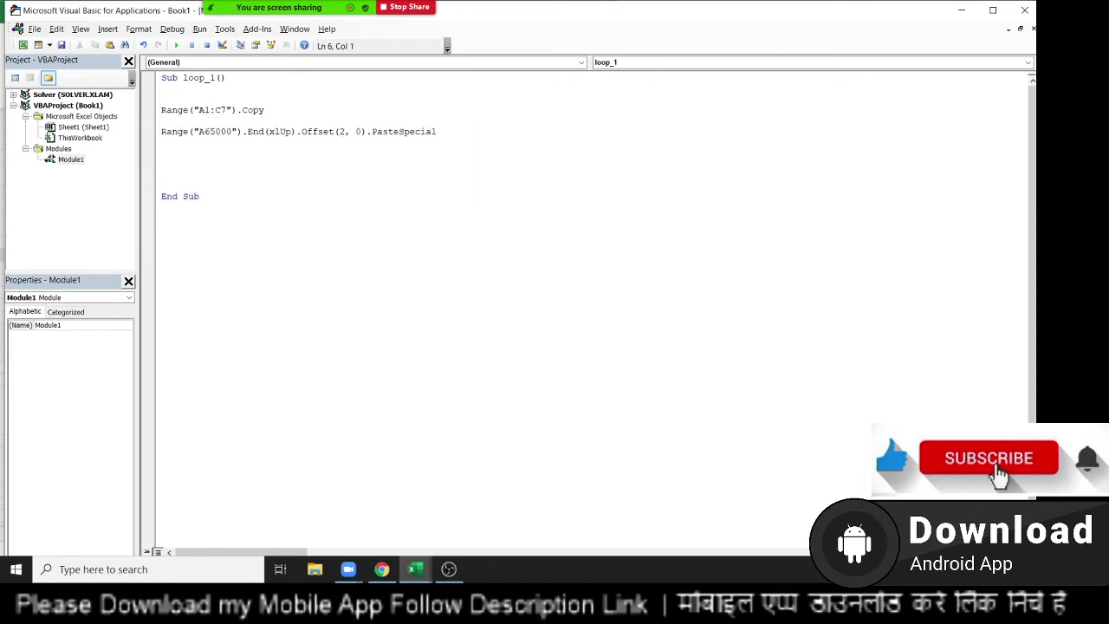
Run loop_1 and view its pasted copy in rows 9–15
key(alt+F11)
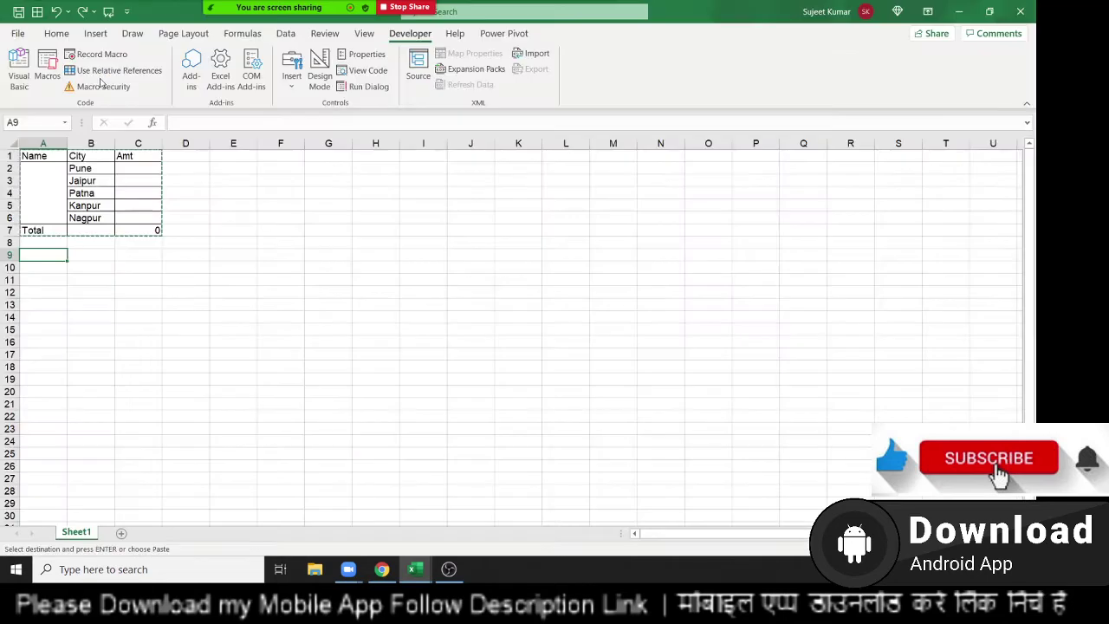
key(alt+F11)
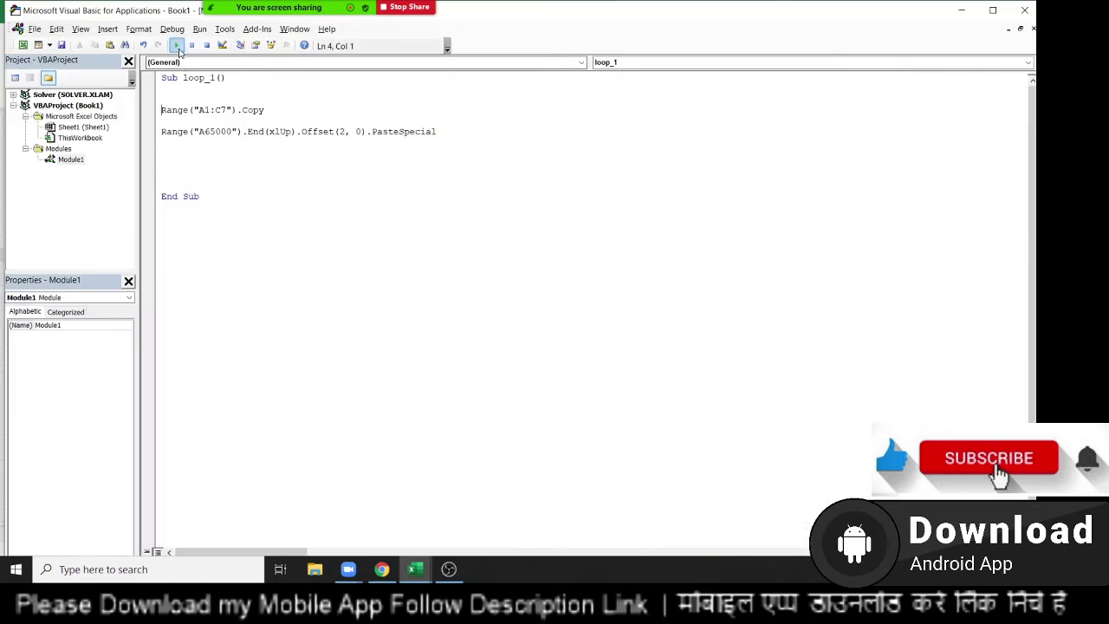
click(177, 46)
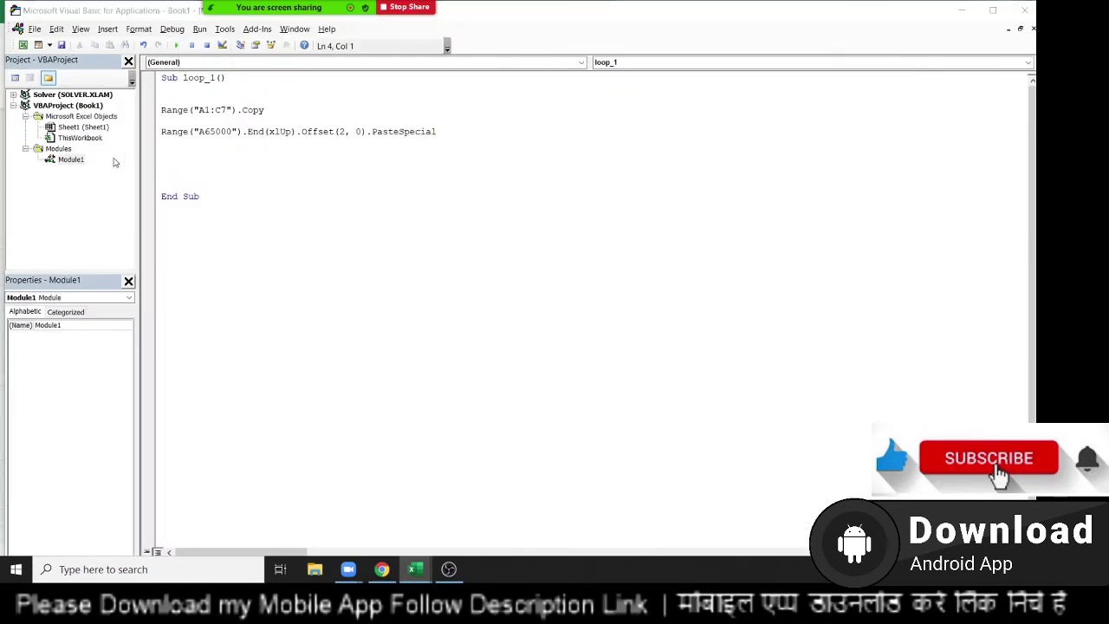
key(alt+F11)
Delete rows 9–15 holding the test copy and return to the VBA editor
drag(48, 256, 143, 327)
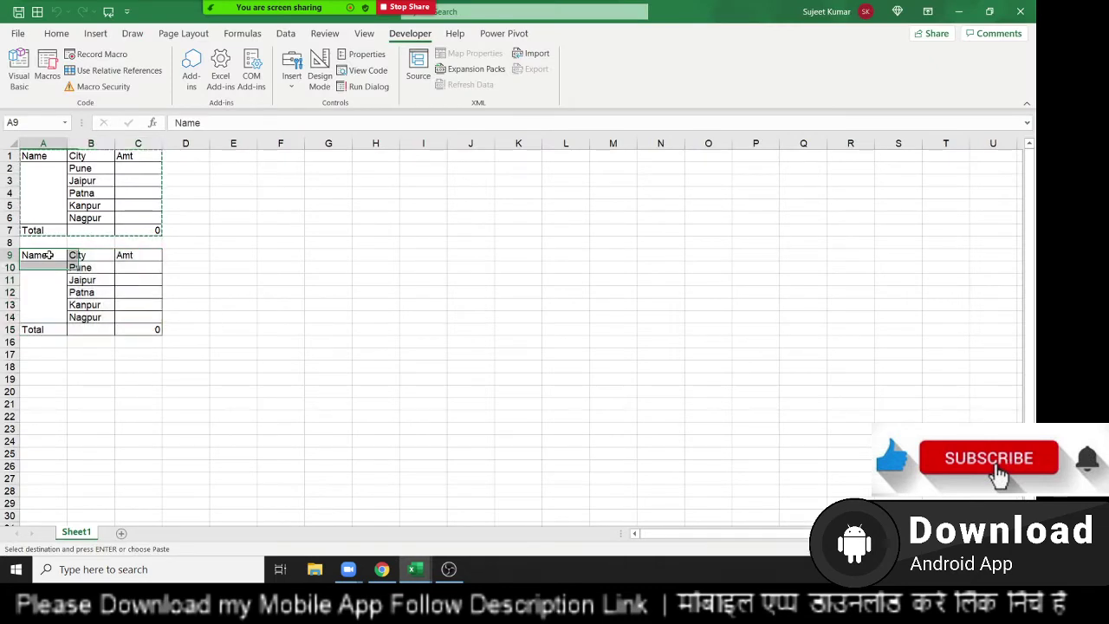
key(Delete)
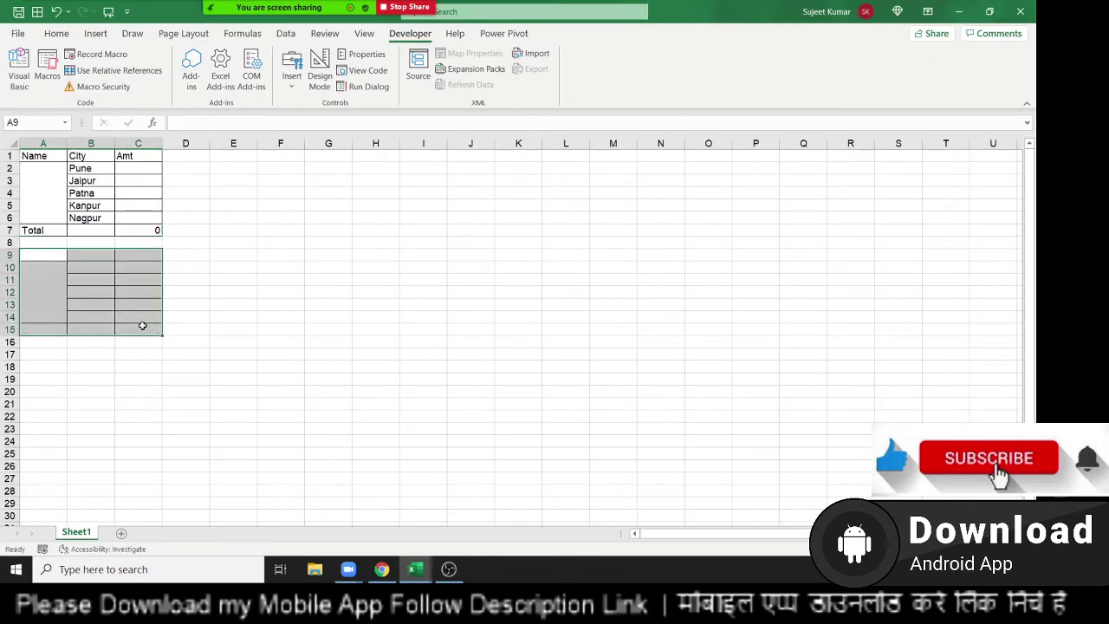
key(Up)
key(ctrl+shift+m)
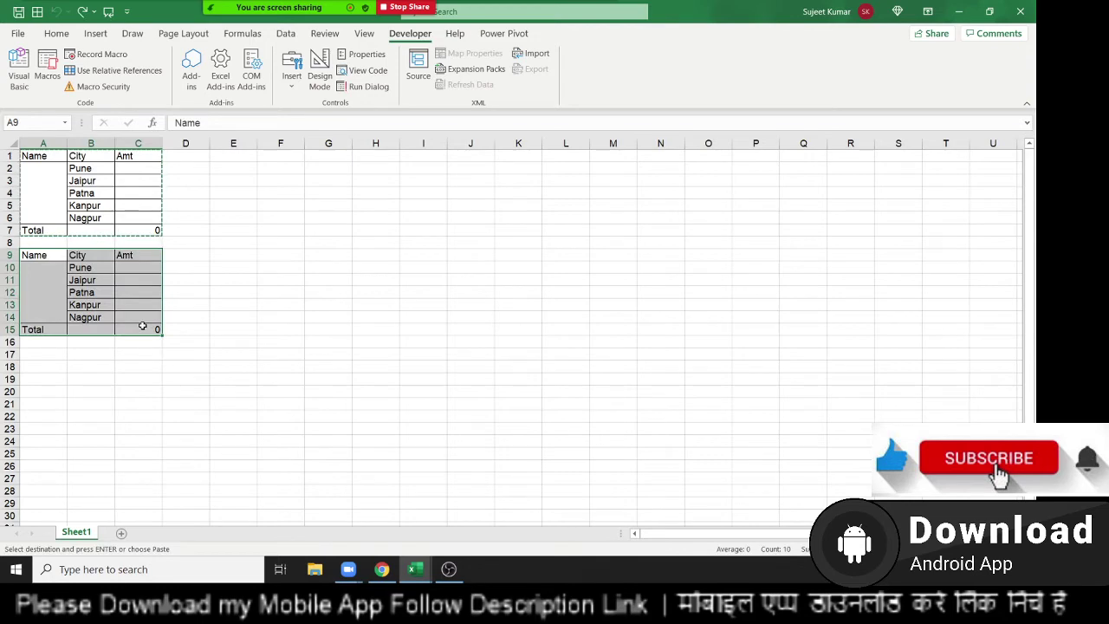
key(shift+space)
key(Escape)
key(ctrl+minus)
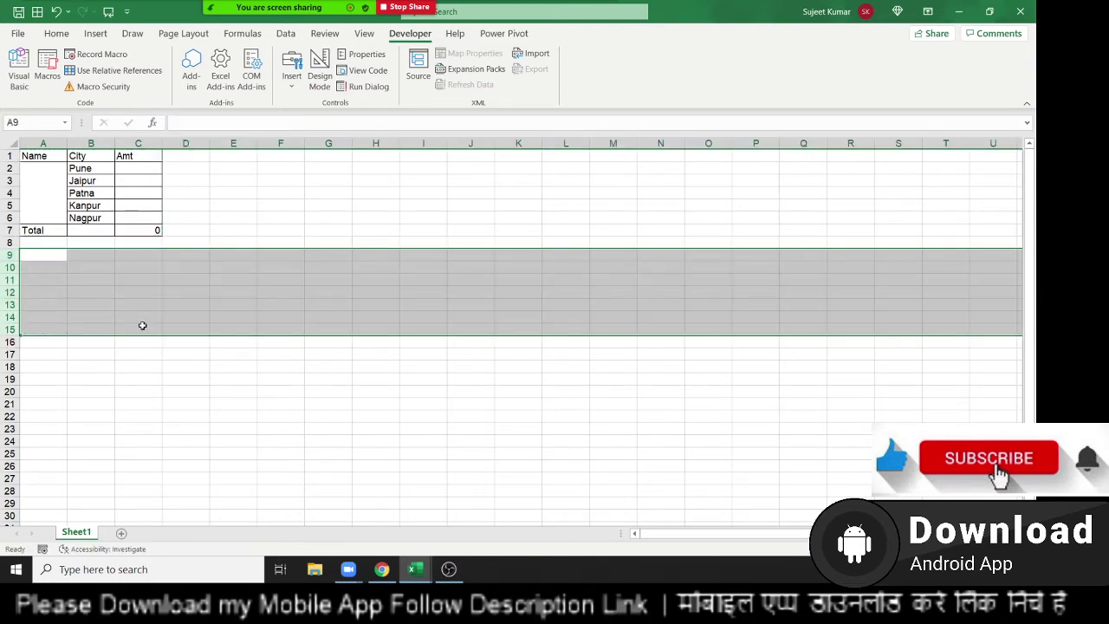
key(alt+F11)
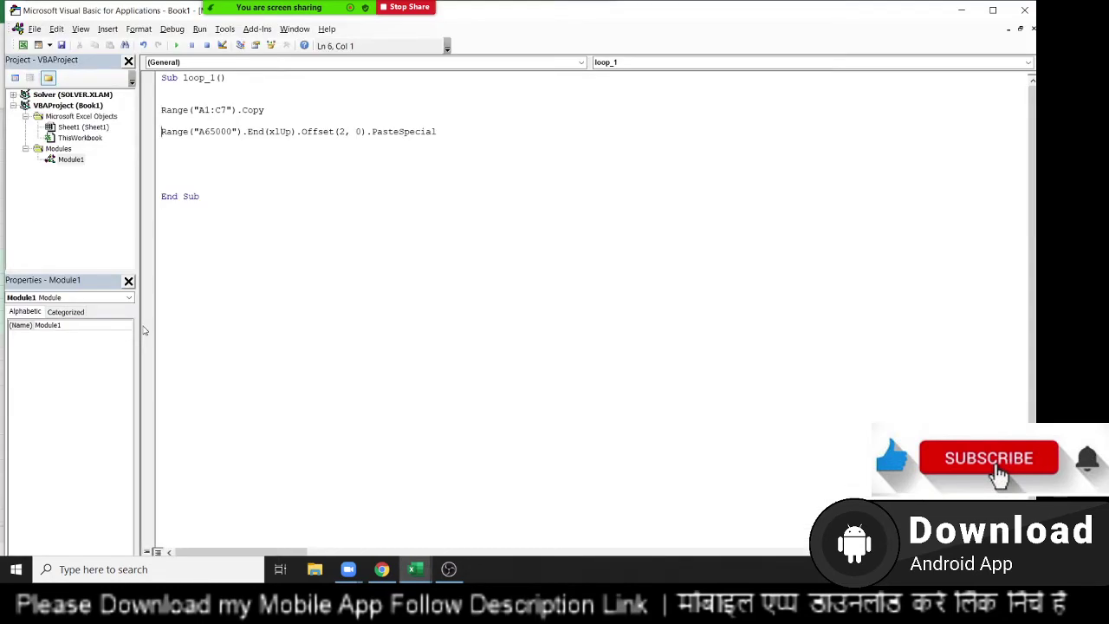
Duplicate the PasteSpecial line so loop_1 has five paste lines after Copy, then view the worksheet
key(shift+Down)
key(ctrl+c)
key(ctrl+v)
key(ctrl+v)
key(ctrl+v)
key(ctrl+v)
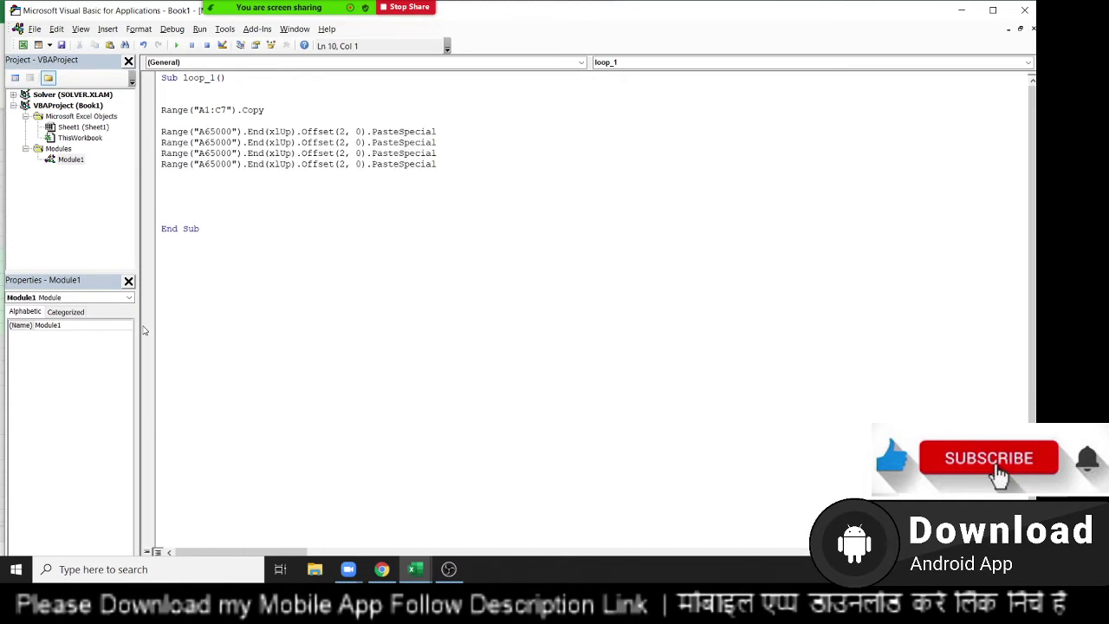
key(ctrl+v)
key(Up)
key(Up)
key(Up)
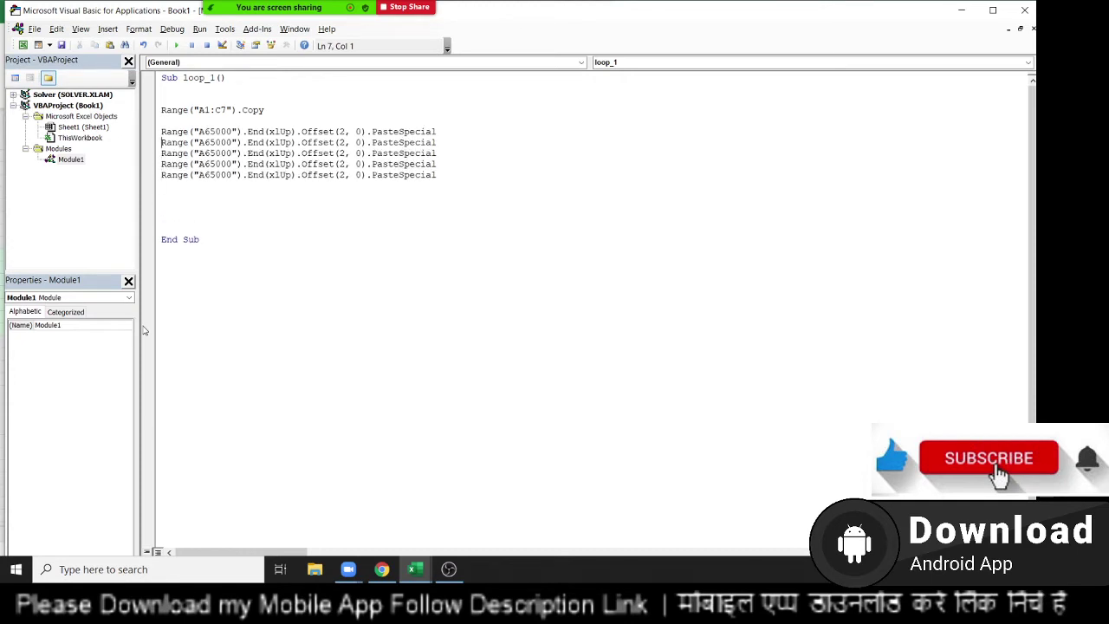
key(shift+Down)
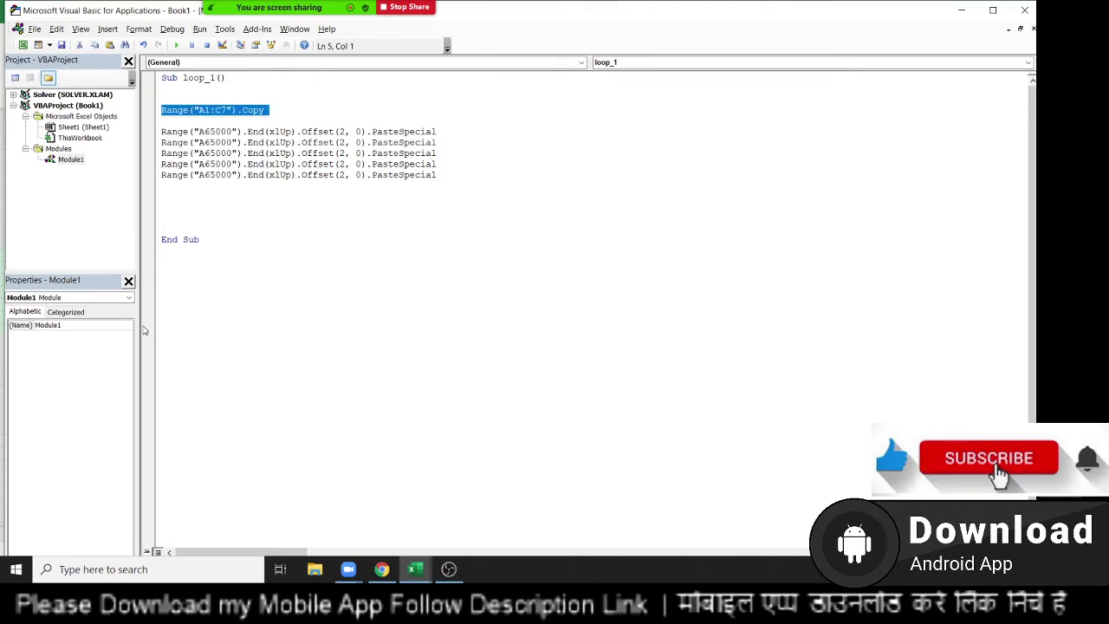
key(Down)
key(ctrl+shift+End)
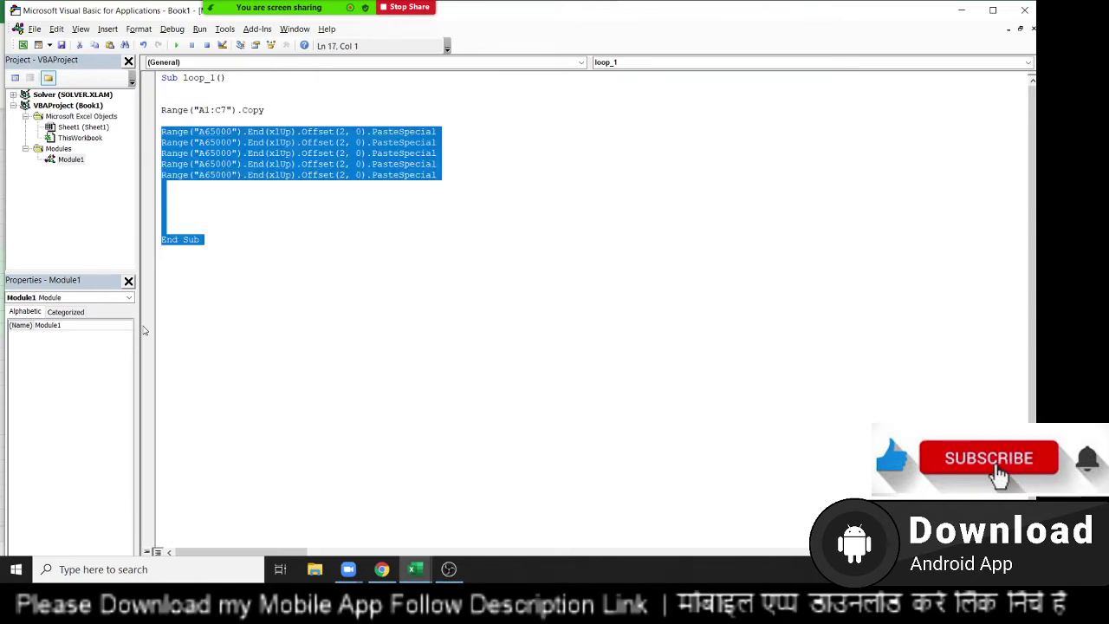
key(alt+F11)
Copy cell A9 and paste it into a couple of cells along row 9
key(Up)
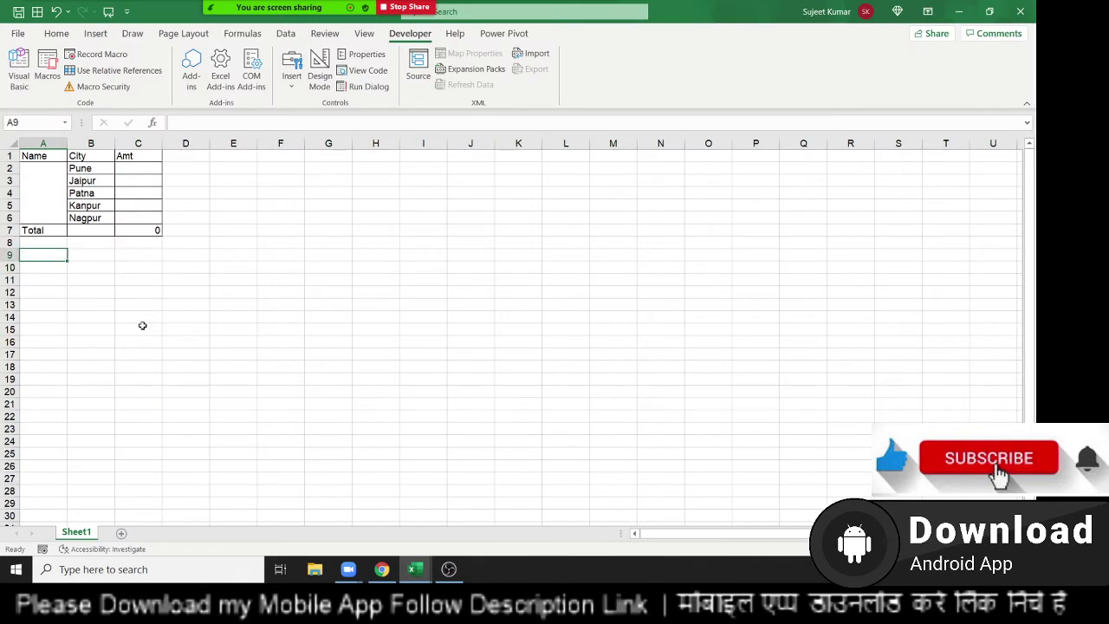
key(ctrl+c)
key(Right)
key(Right)
key(Right)
key(Right)
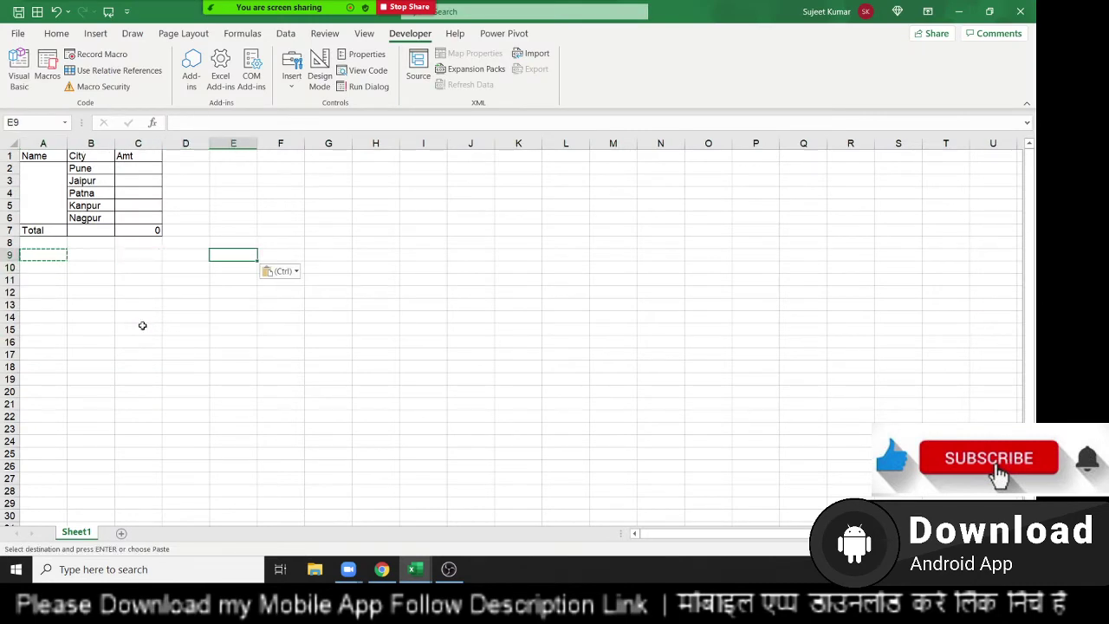
key(Right)
key(Right)
key(ctrl+v)
key(Right)
key(Right)
key(ctrl+v)
key(Right)
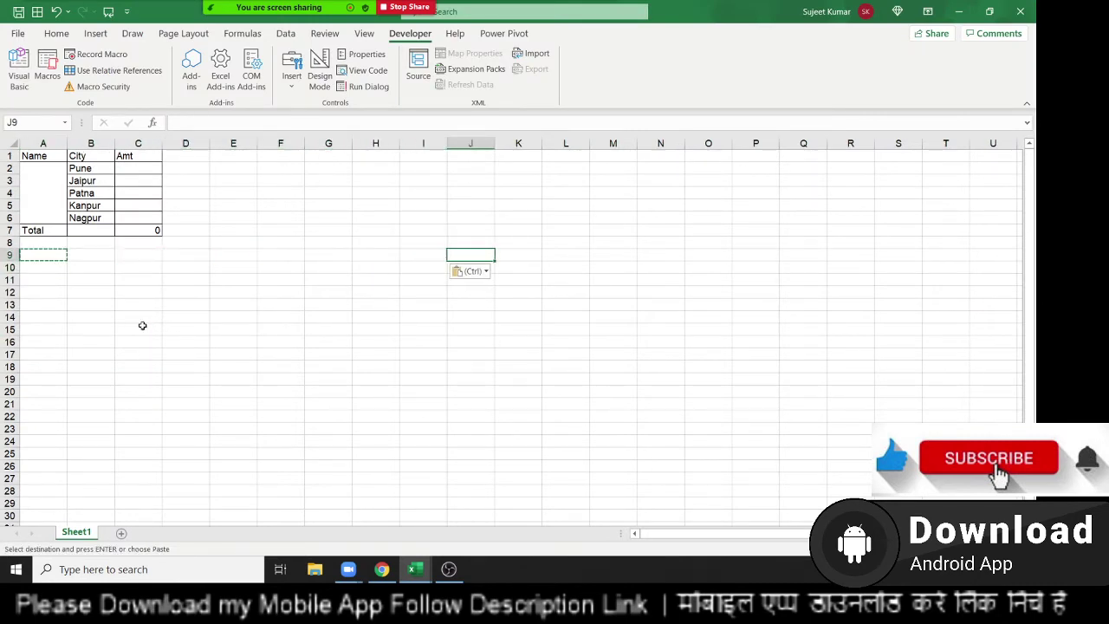
key(Escape)
key(Left)
key(Left)
key(Left)
key(Left)
Copy Kanpur from B5 and paste it into E5, G5 and I5
key(Up)
key(Up)
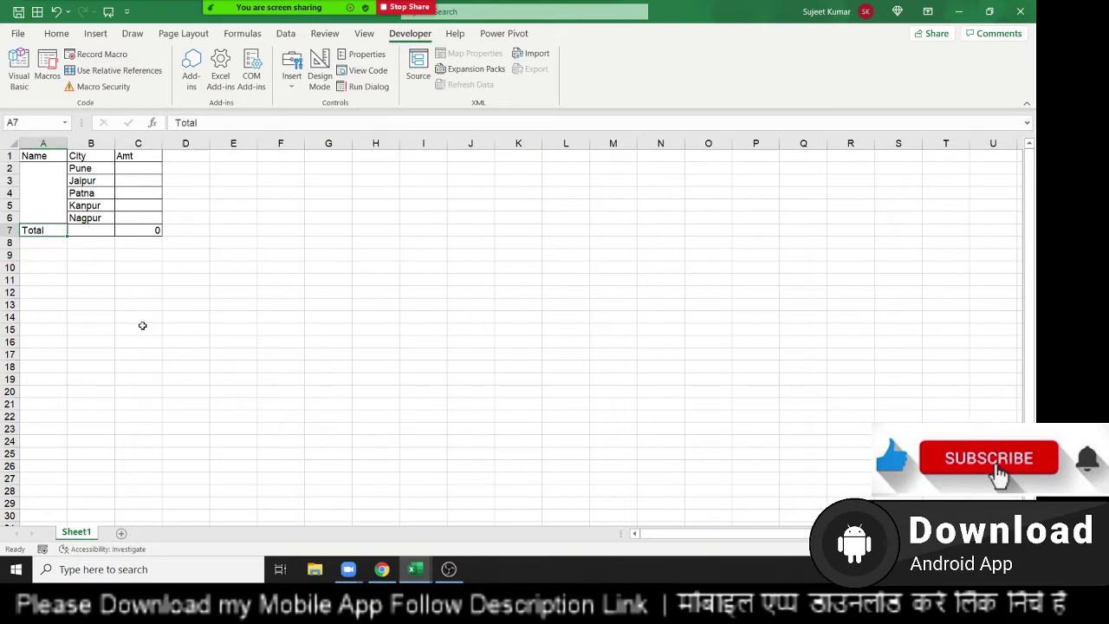
key(Right)
key(Up)
key(Up)
key(ctrl+c)
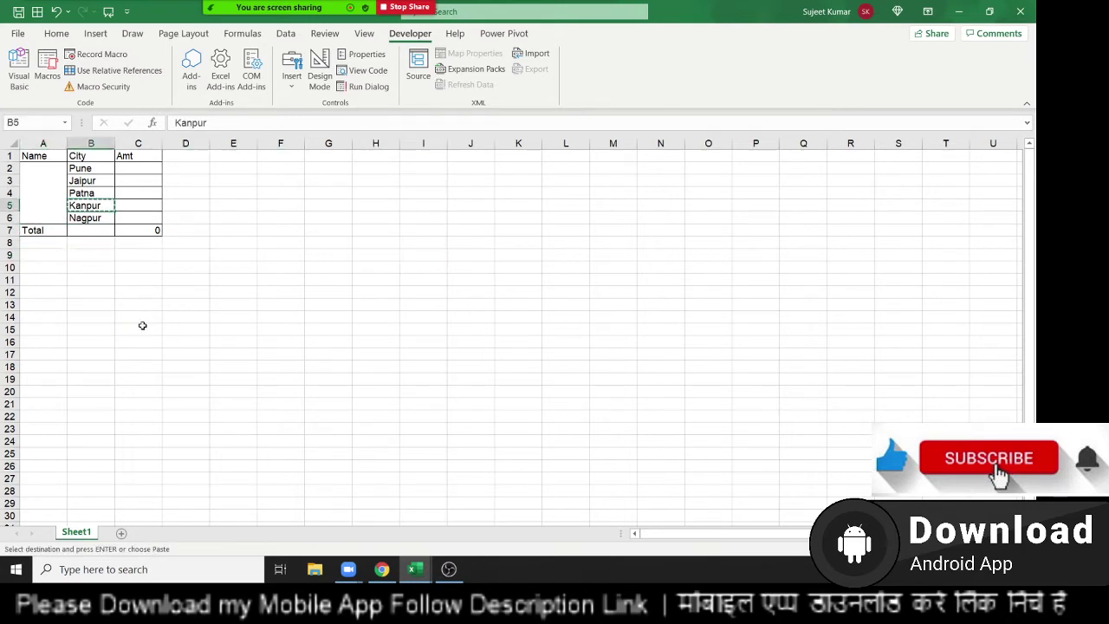
key(Right)
key(Right)
key(Right)
key(ctrl+v)
key(Right)
key(Right)
key(ctrl+v)
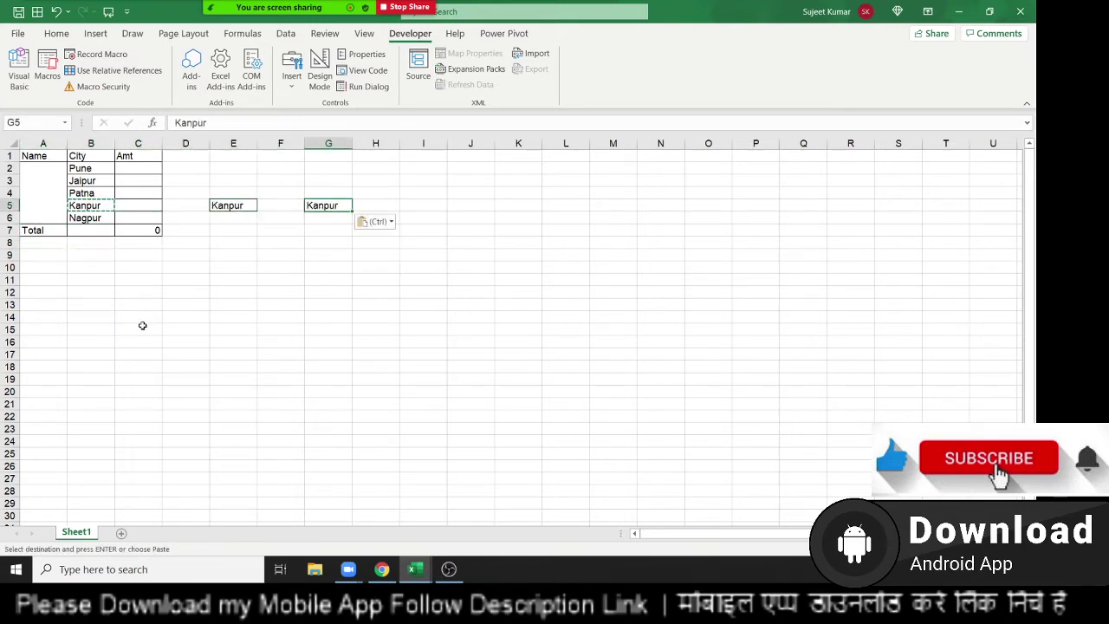
key(Right)
key(Right)
key(ctrl+v)
Select columns E through J and clear the pasted Kanpur entries
key(Right)
key(ctrl+Right)
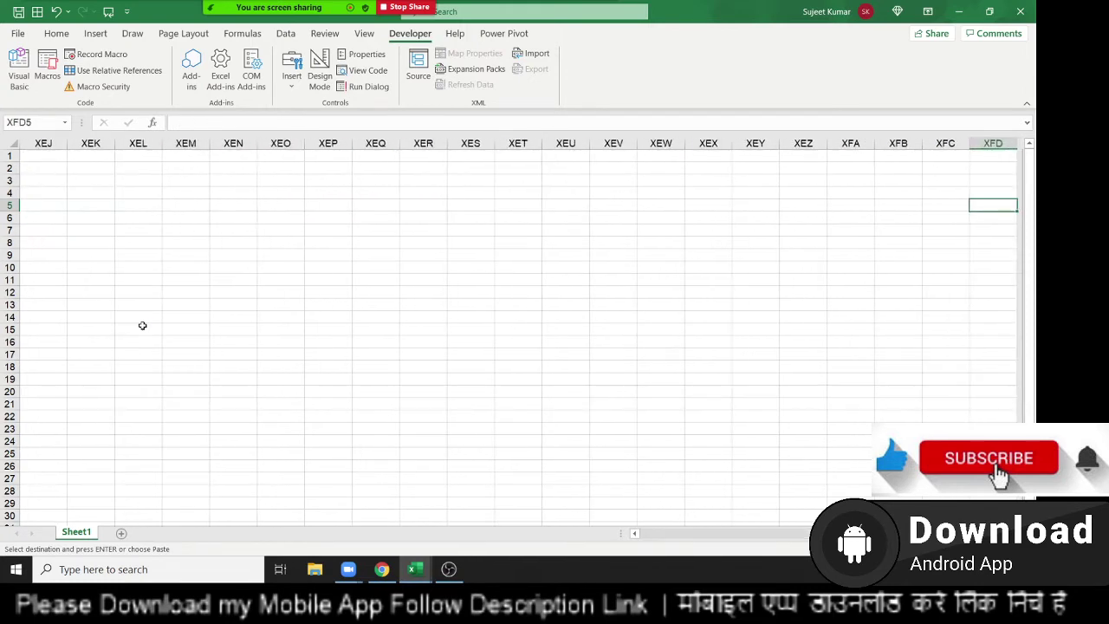
key(ctrl+Left)
key(ctrl+Home)
key(Down)
key(Right)
key(Right)
key(Right)
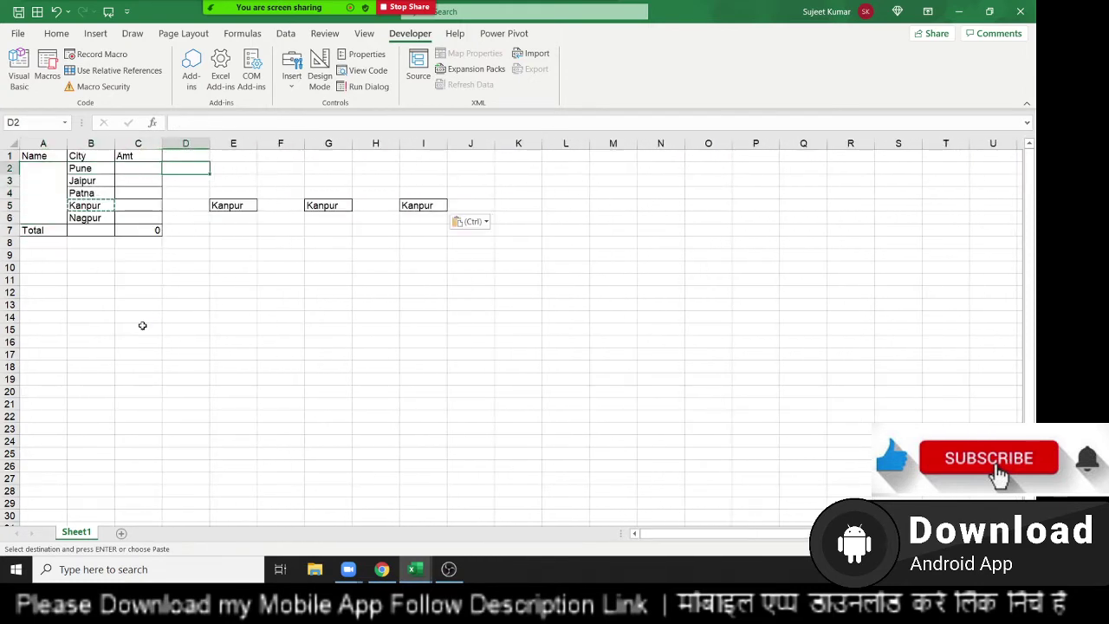
key(Right)
key(ctrl+space)
key(shift+Right)
key(shift+Right)
key(shift+Right)
key(shift+Right)
key(shift+Right)
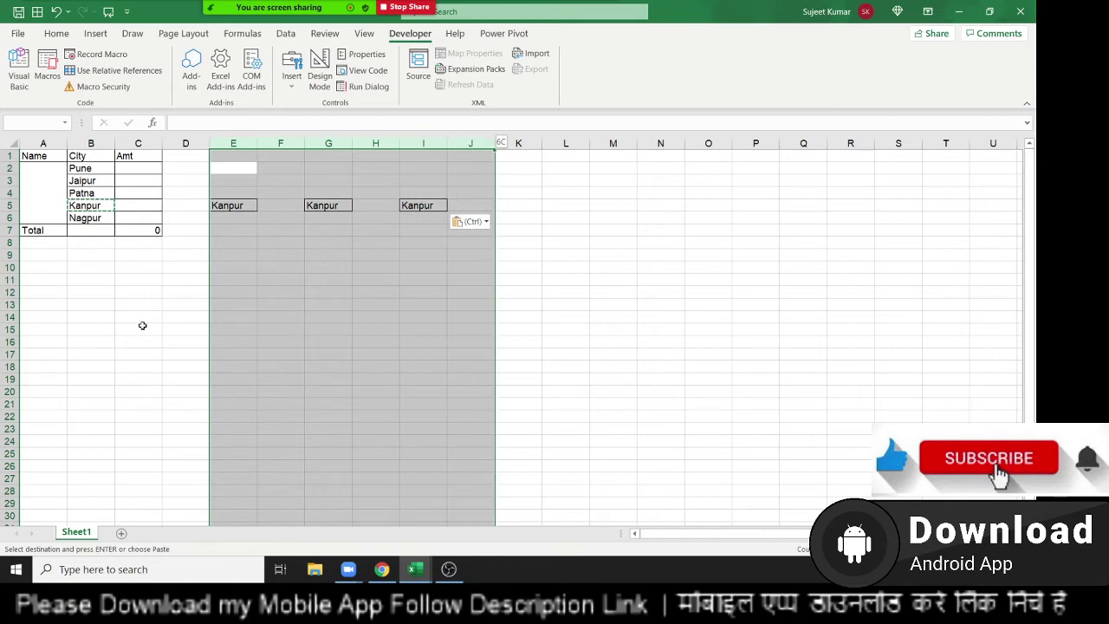
key(Delete)
Return to loop_1 in the VBA editor, highlight its five paste lines, then deselect the code
key(alt+F11)
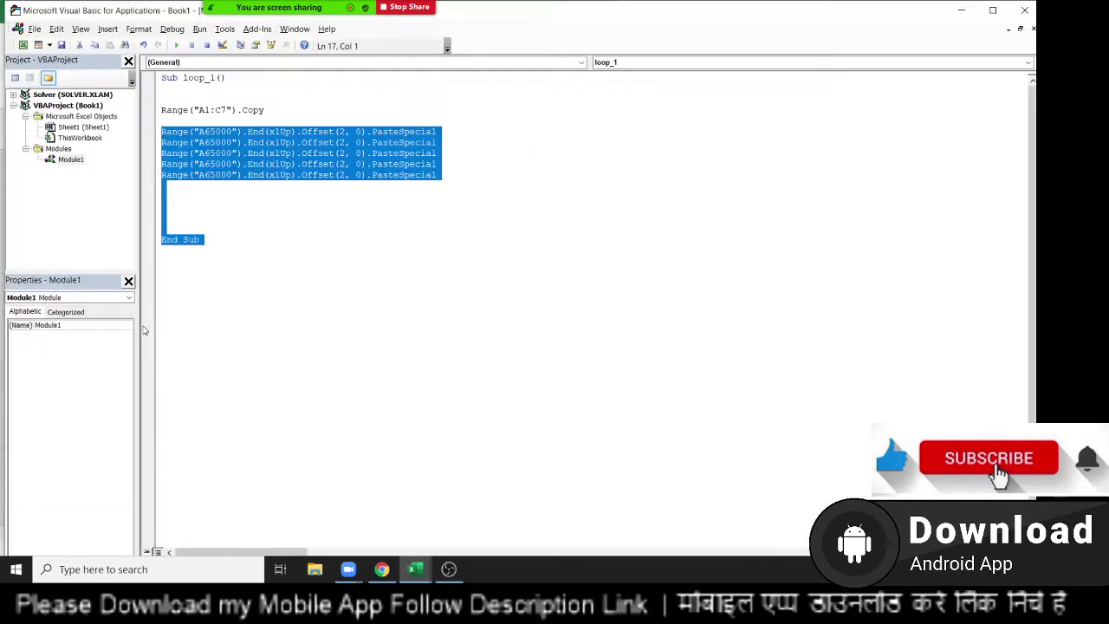
key(Left)
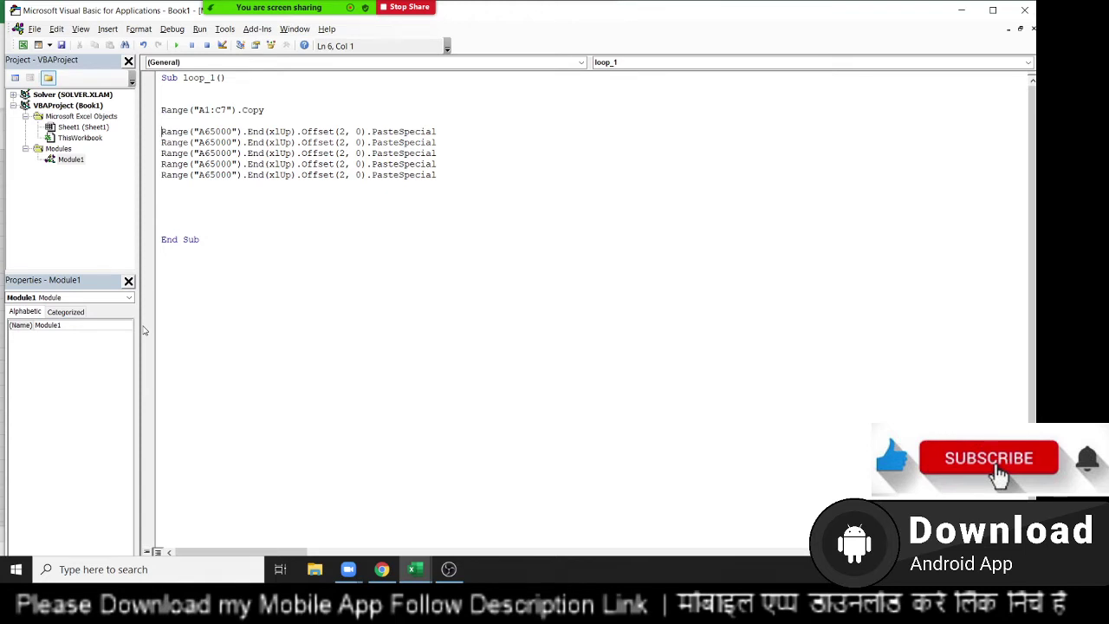
key(ctrl+shift+End)
key(Up)
Run loop_1 and step through the five stacked table copies down to rows 41–47
click(178, 46)
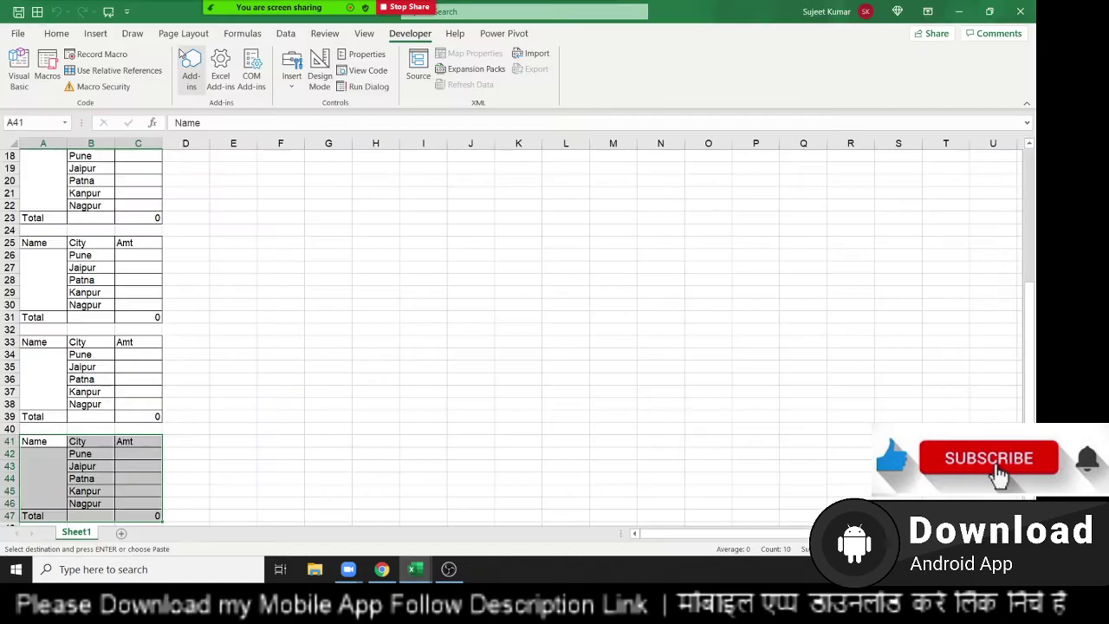
key(Down)
key(Down)
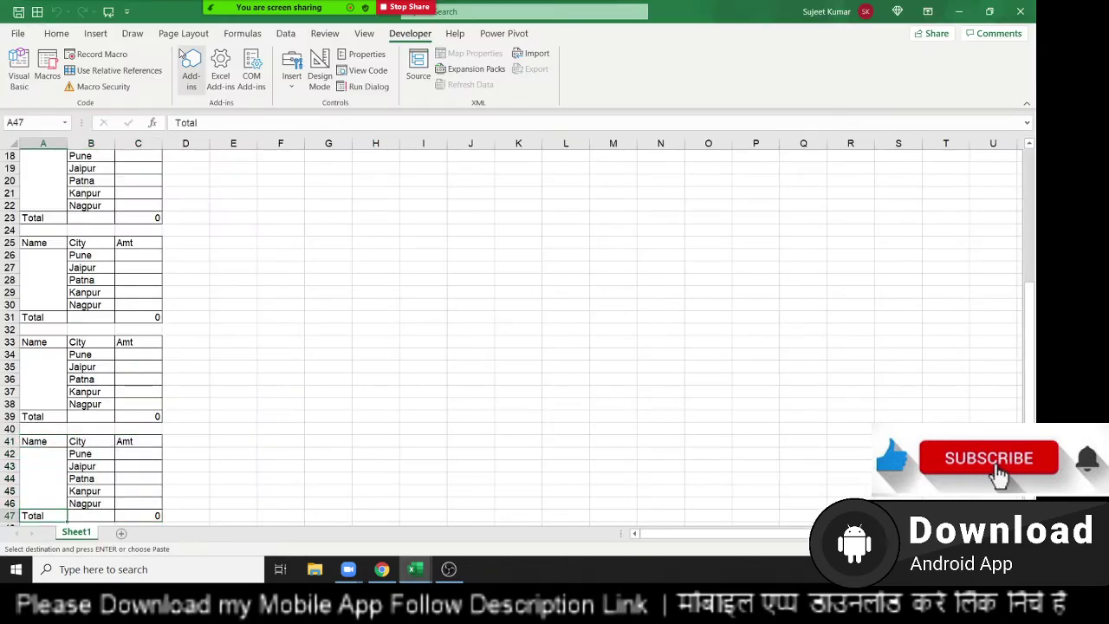
key(Down)
key(Up)
key(Up)
key(ctrl+Up)
key(ctrl+Up)
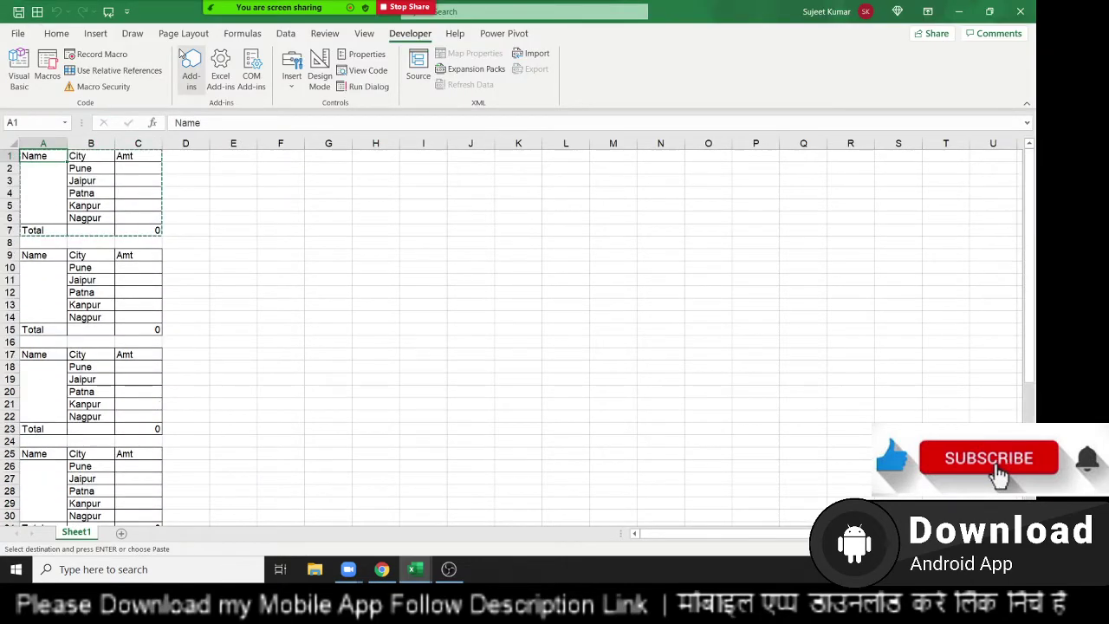
key(Down)
key(Down)
key(Down)
key(Down)
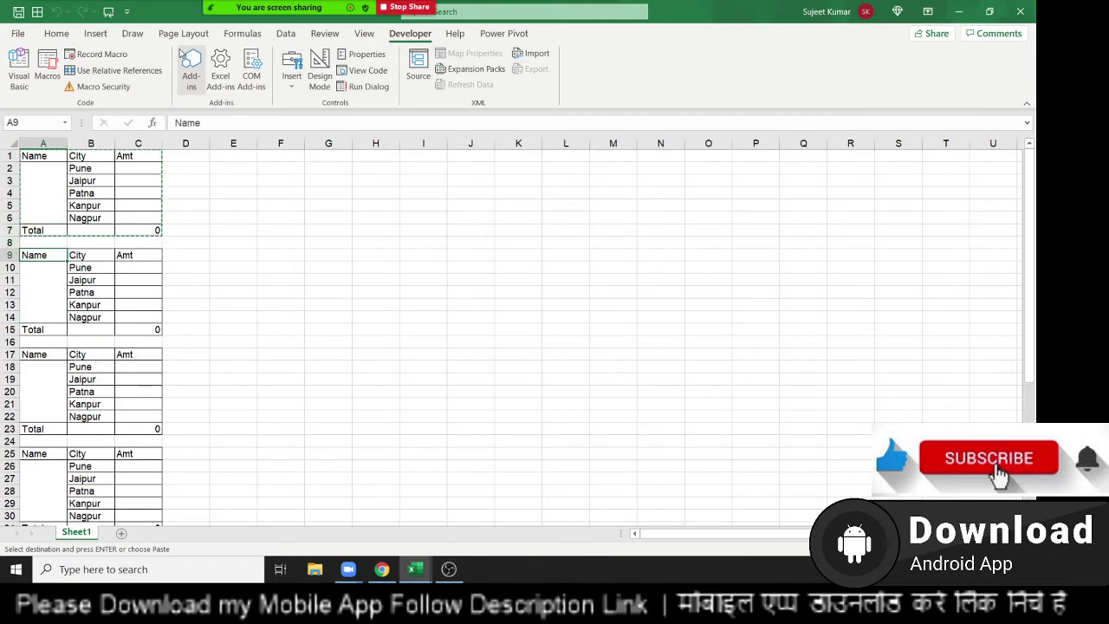
Select the rows below the original table, clear all pasted copies, and return to the code
key(shift+space)
key(ctrl+shift+Down)
key(ctrl+shift+Down)
key(ctrl+shift+Down)
key(ctrl+shift+Down)
key(ctrl+shift+Down)
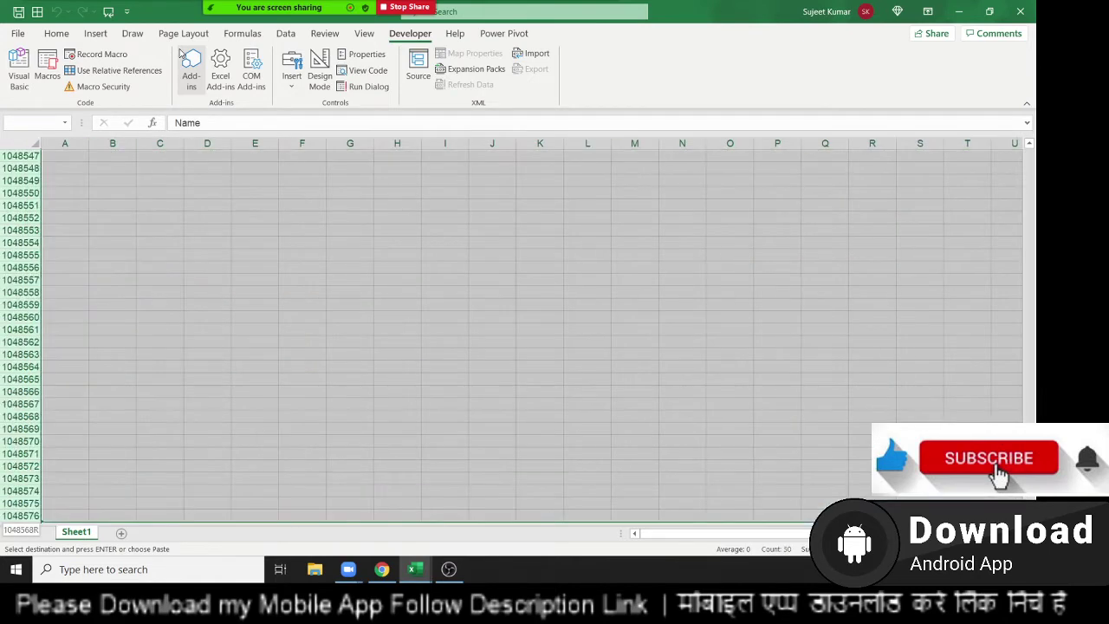
key(ctrl+shift+Up)
key(ctrl+BackSpace)
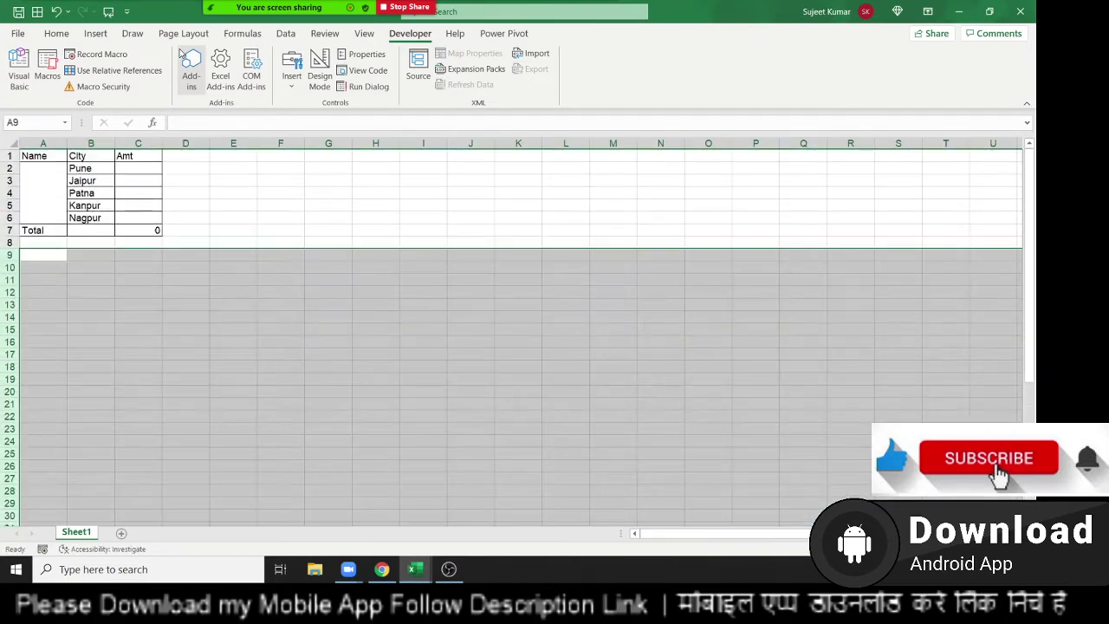
key(Up)
key(alt+F11)
Delete four duplicate PasteSpecial lines and add an empty line above the remaining one
key(Down)
key(Down)
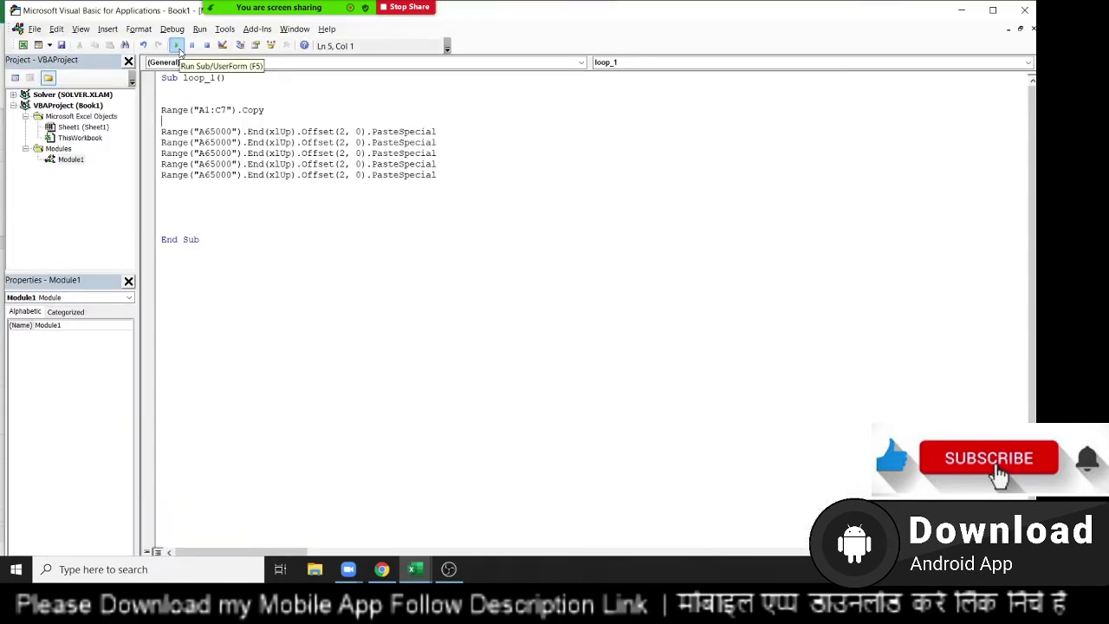
key(Down)
key(shift+Down)
key(shift+Down)
key(shift+Down)
key(shift+Down)
key(shift+Down)
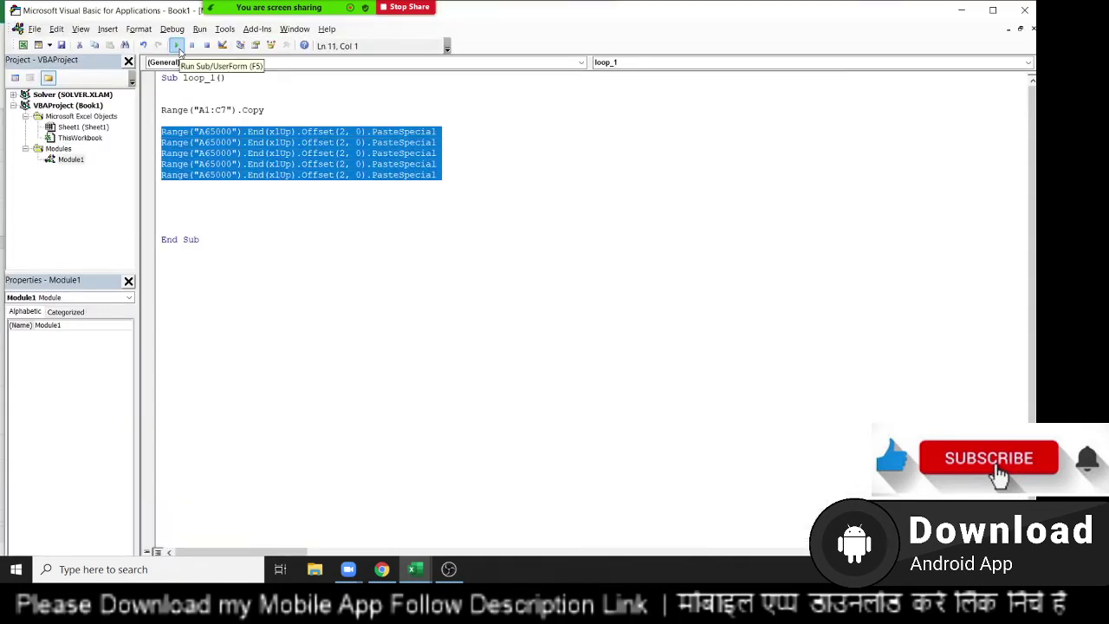
key(Up)
key(shift+Down)
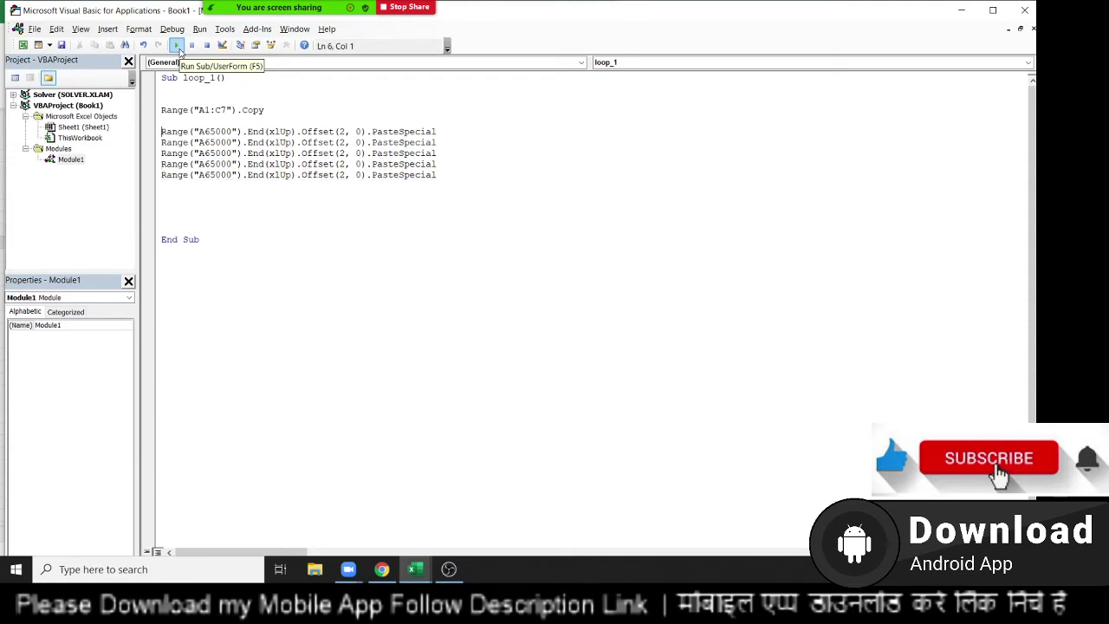
key(Down)
key(shift+Down)
key(shift+Down)
key(shift+Down)
key(shift+Down)
key(Delete)
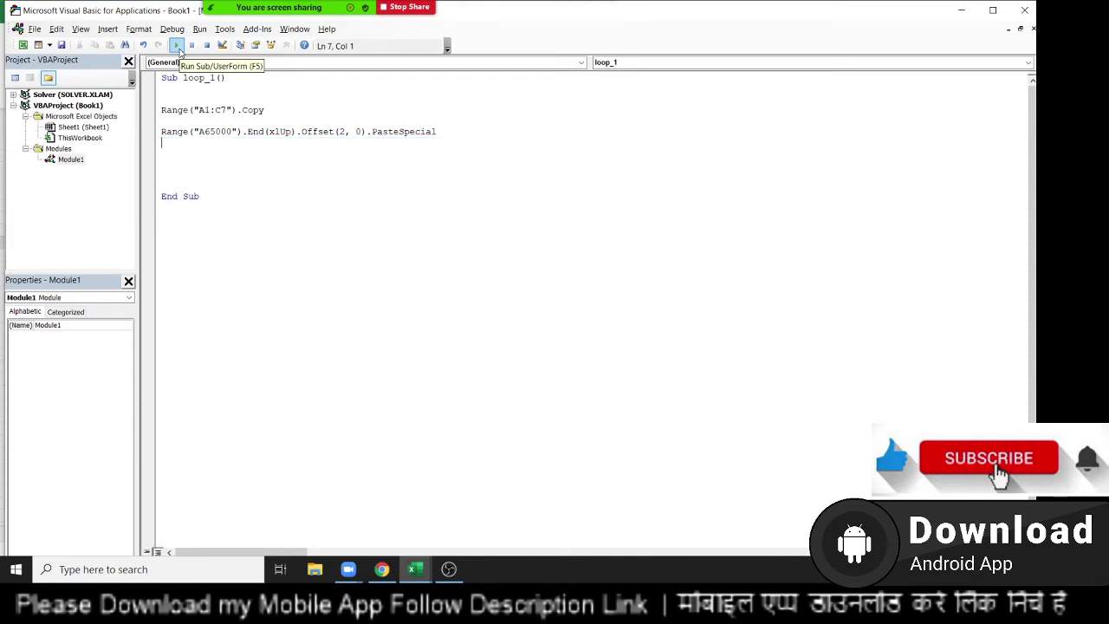
key(Up)
key(Return)
key(Up)
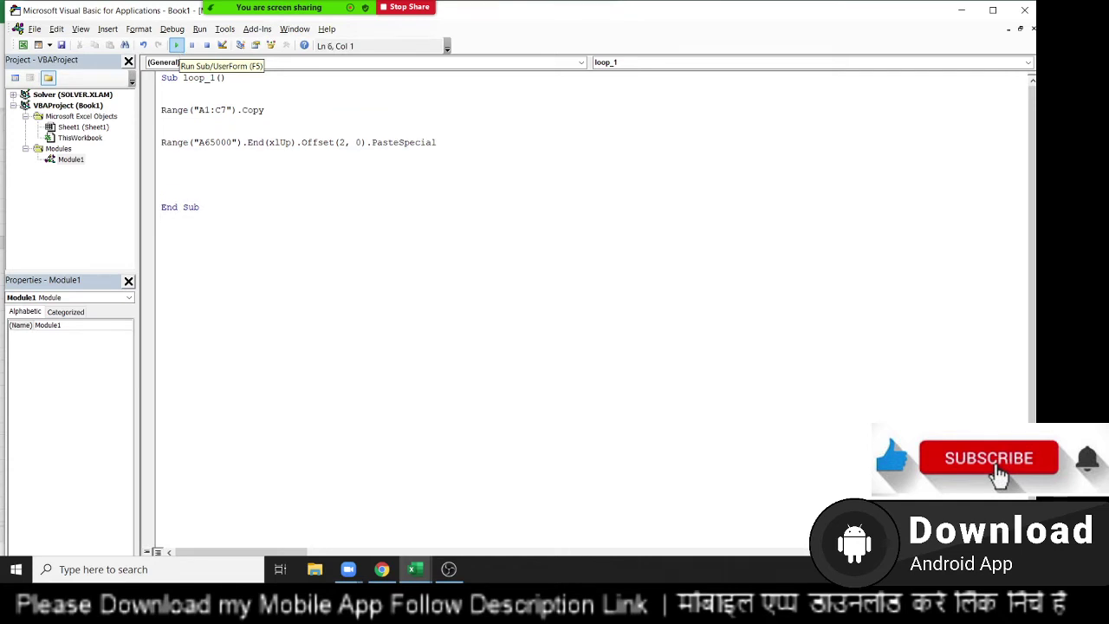
Add For i = 1 To 5 above the paste line and Next i below it
text(for i )
text(= 1 to)
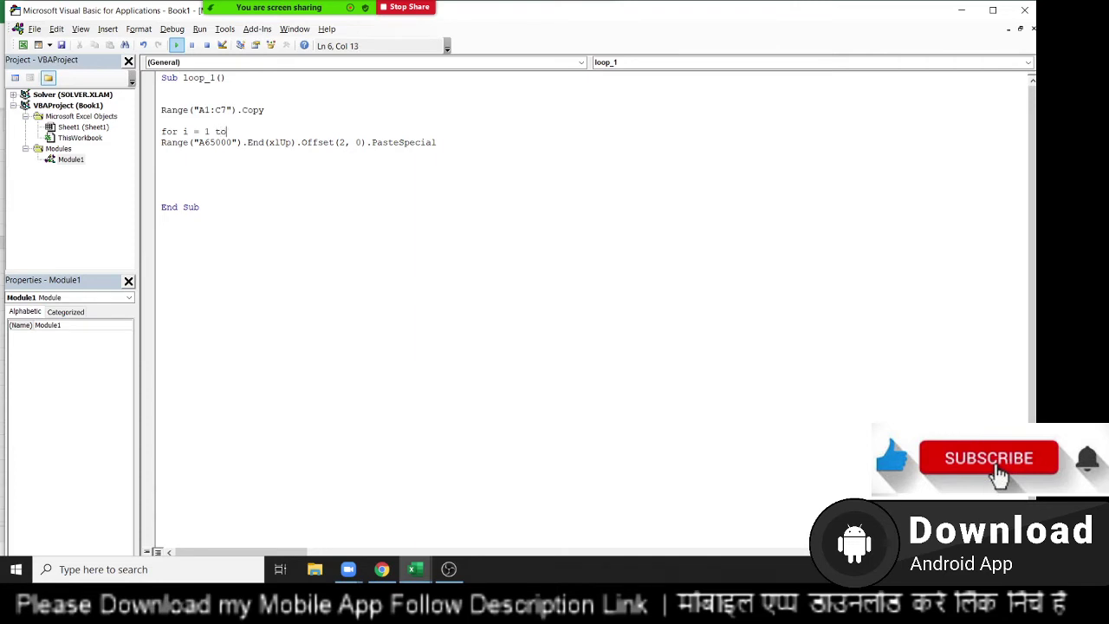
text(5)
key(Down)
key(Down)
text(nex)
text(y)
key(BackSpace)
key(BackSpace)
text(t )
text(i)
key(Up)
key(Up)
Highlight For, the loop variable i and other parts of loop_1 to review the new loop
key(Left)
key(Left)
key(shift+Left)
key(shift+Left)
key(shift+Left)
click(183, 131)
key(shift+Right)
click(183, 152)
mouse_move(161, 152)
mouse_down()
mouse_move(179, 152)
mouse_move(172, 132)
mouse_move(162, 131)
mouse_move(184, 153)
mouse_up()
click(162, 142)
click(183, 142)
drag(183, 77, 161, 77)
click(161, 174)
click(209, 202)
click(162, 152)
Add blank spacing lines around the paste line inside the loop, then open the Debug menu
key(Return)
key(Up)
key(Up)
key(Return)
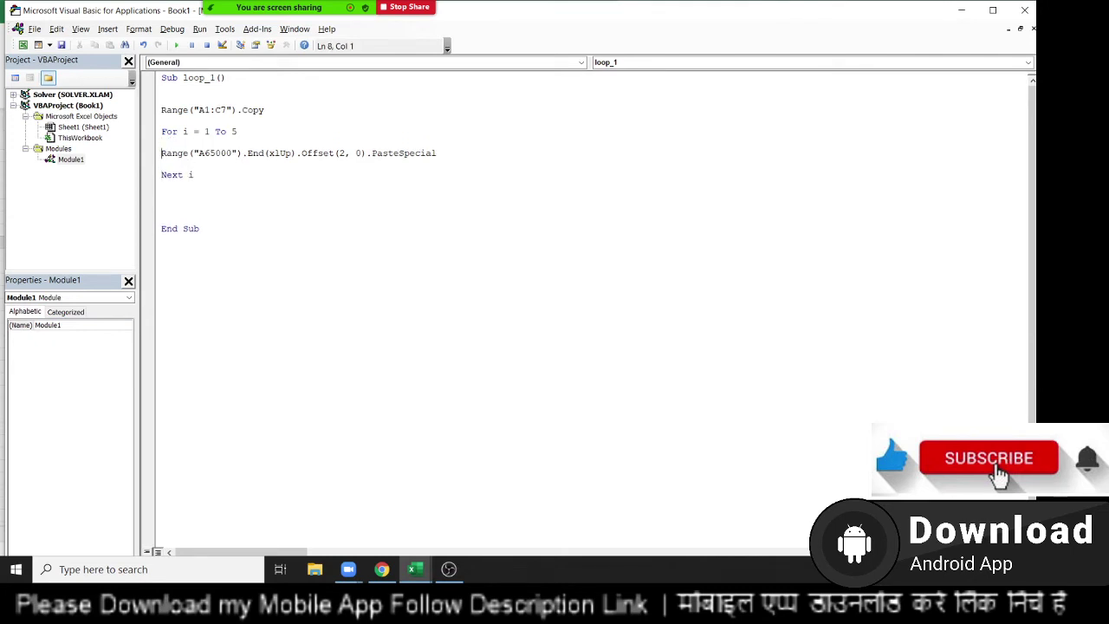
click(178, 143)
click(173, 29)
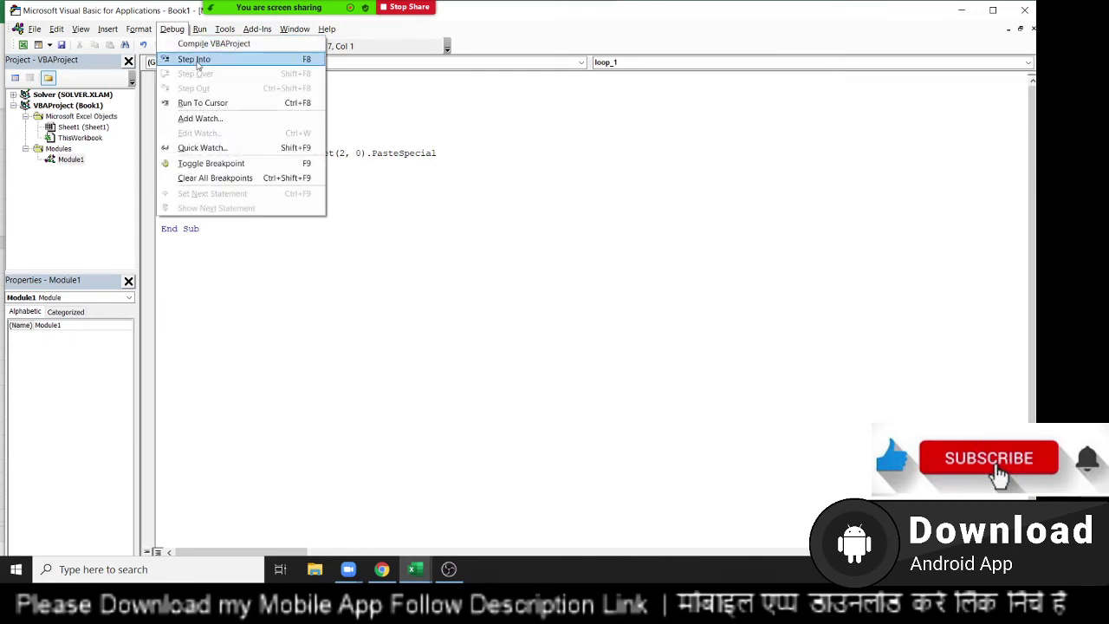
Start stepping into loop_1 with the editor beside the sheet, and run the copy of A1:C7
click(194, 59)
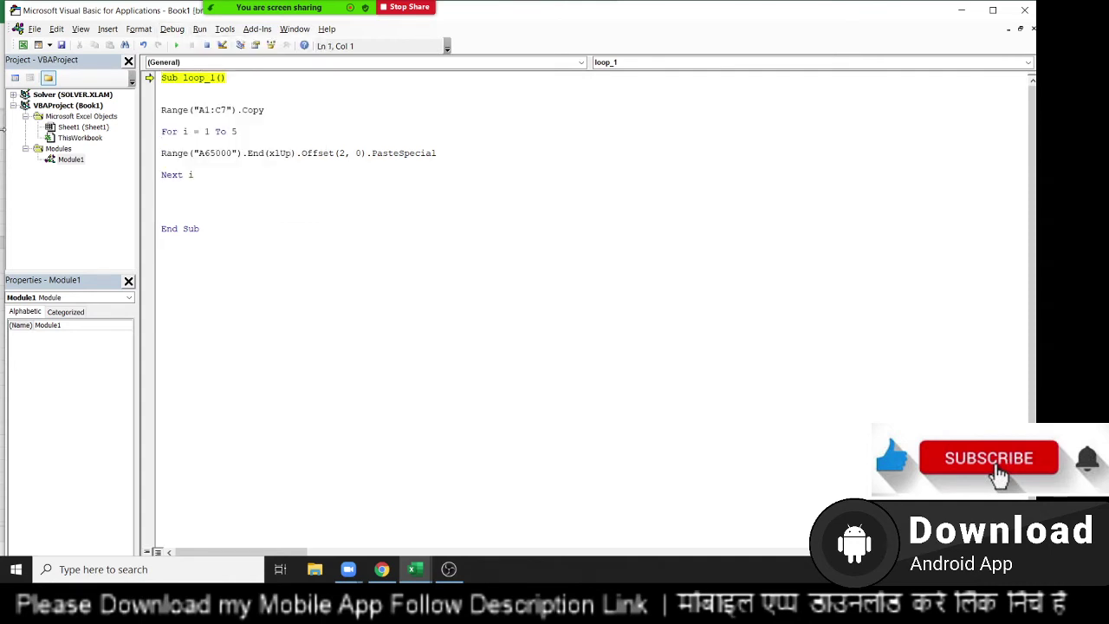
key(F8)
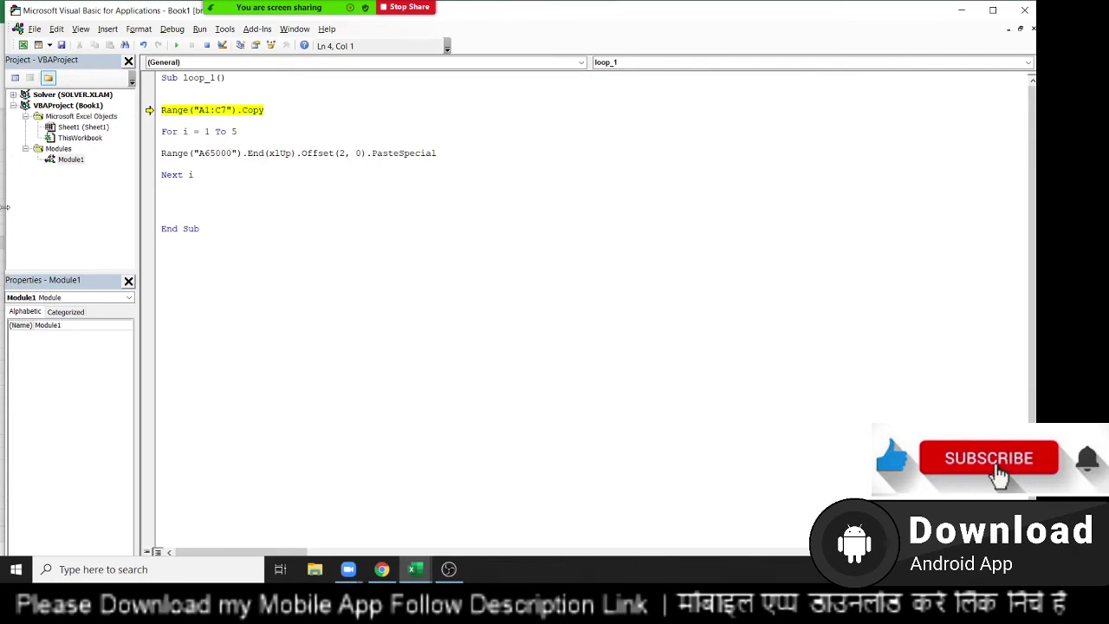
drag(5, 206, 411, 260)
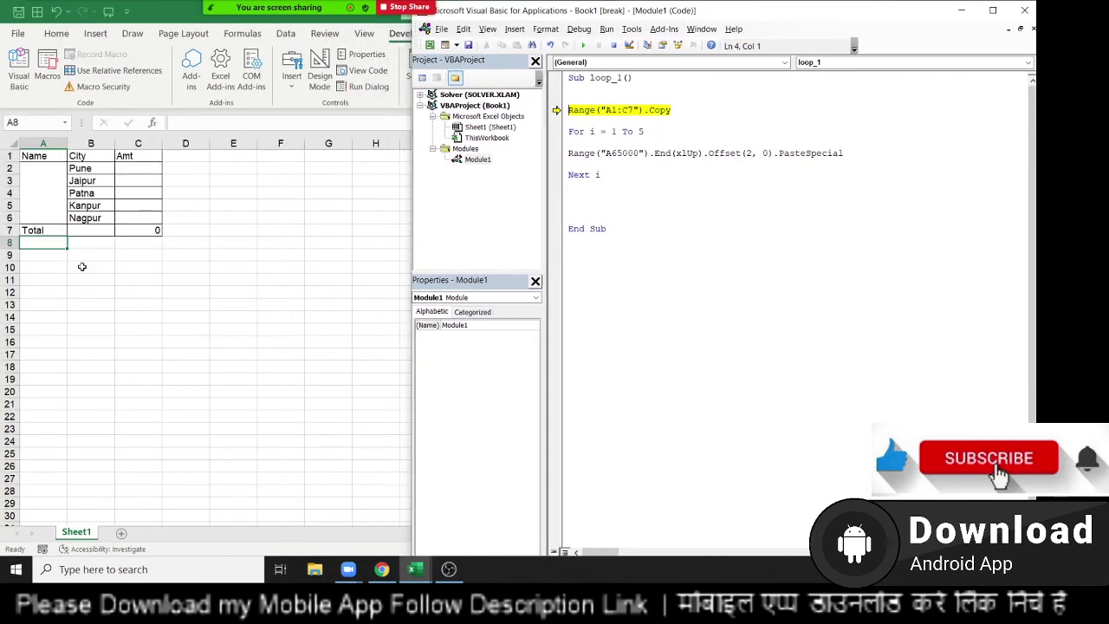
click(645, 145)
key(F8)
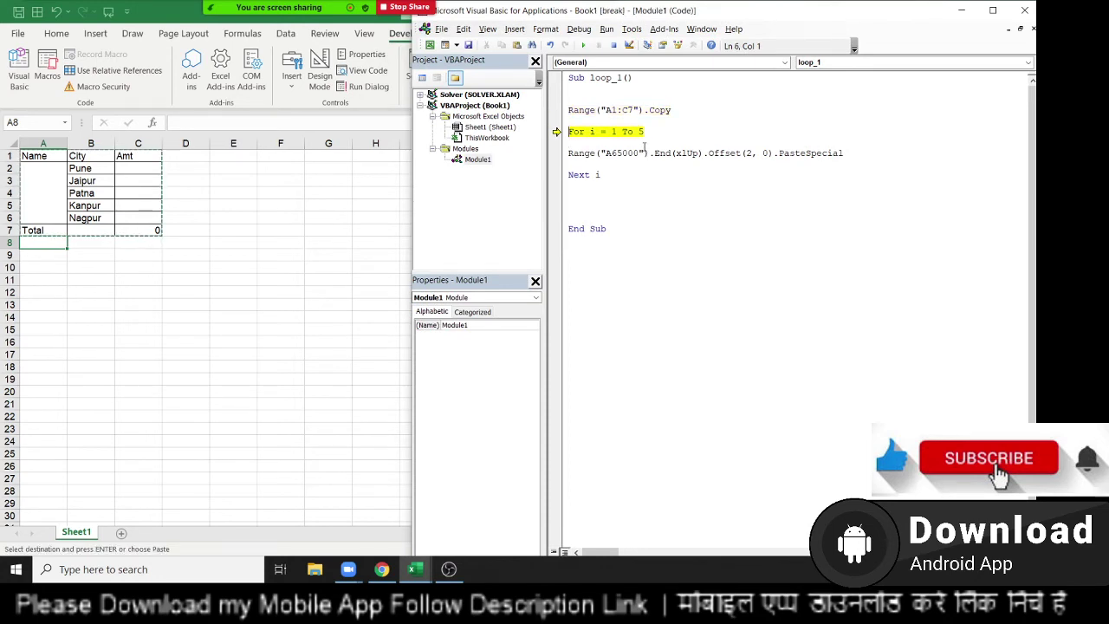
key(F8)
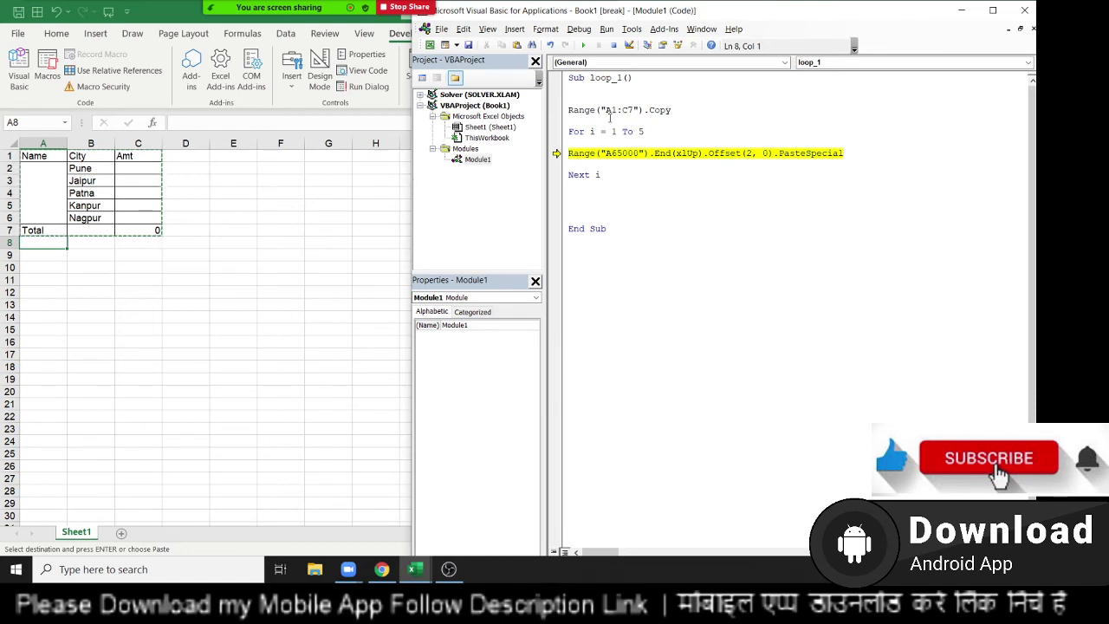
Paste the first two table copies into rows 9–15 and 17–23
mouse_move(593, 131)
key(F8)
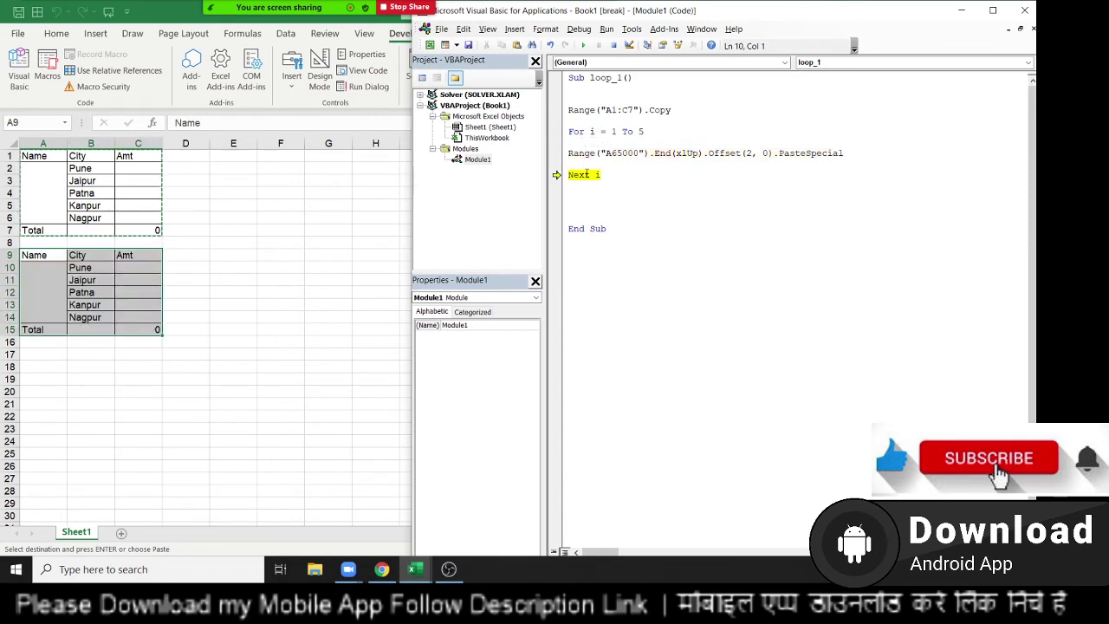
mouse_move(598, 174)
drag(568, 122, 659, 132)
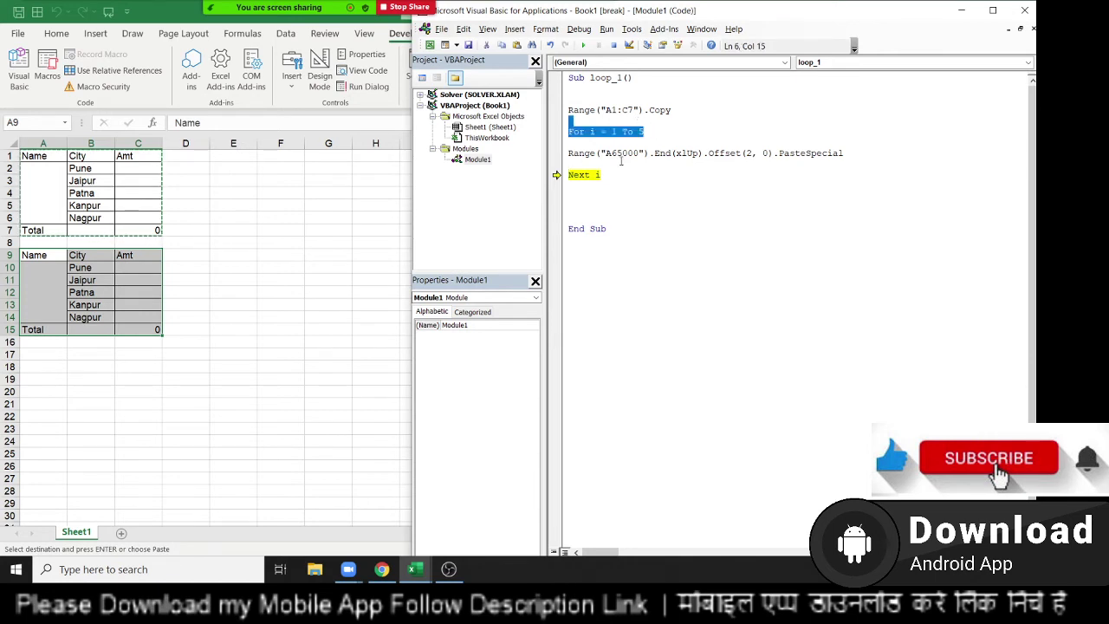
click(583, 154)
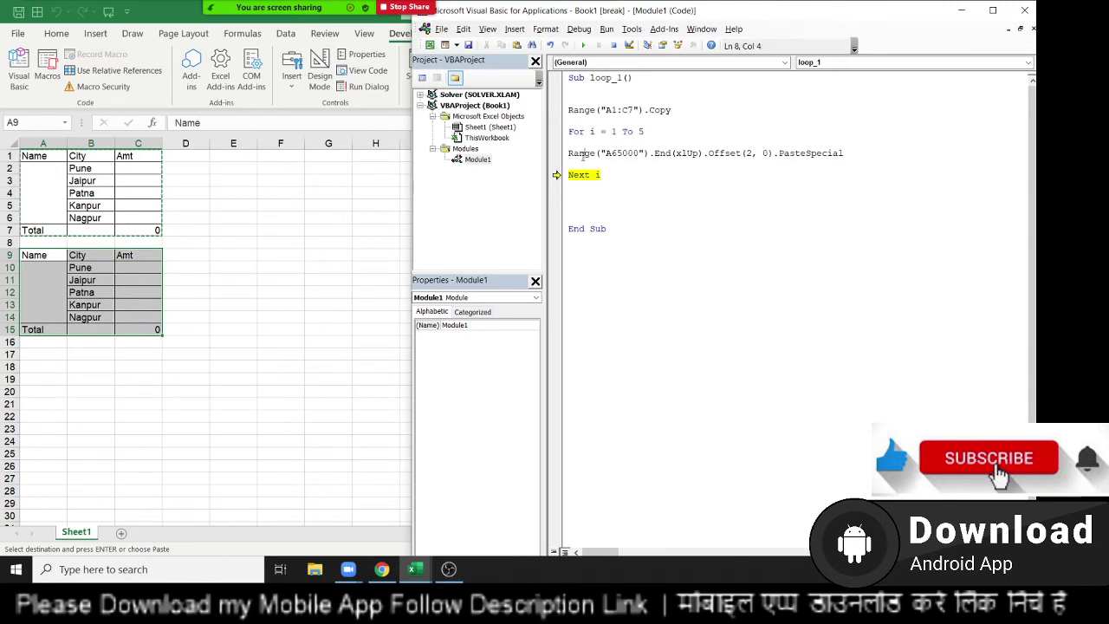
key(F5)
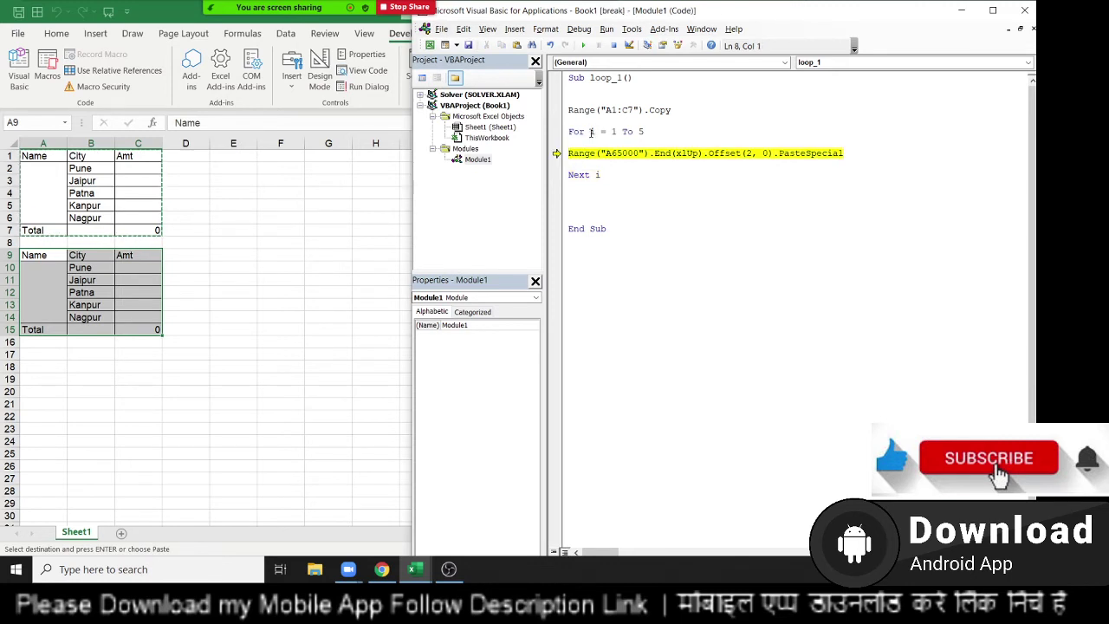
mouse_move(591, 132)
key(F8)
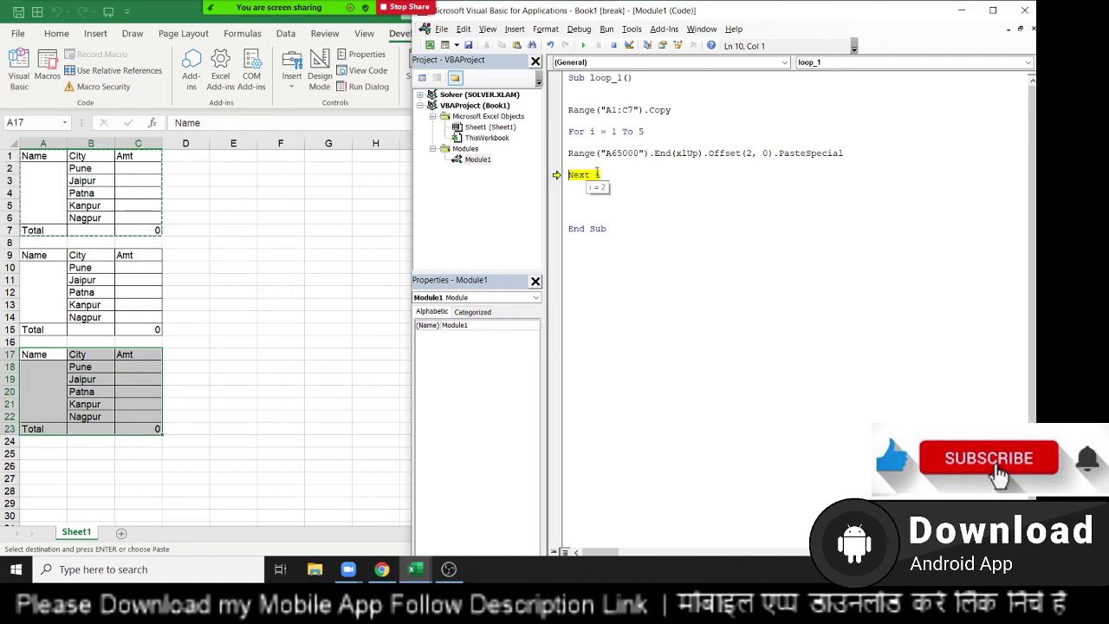
Step through the remaining passes, pasting copies from rows 25, 33 and 41, until End Sub
key(F8)
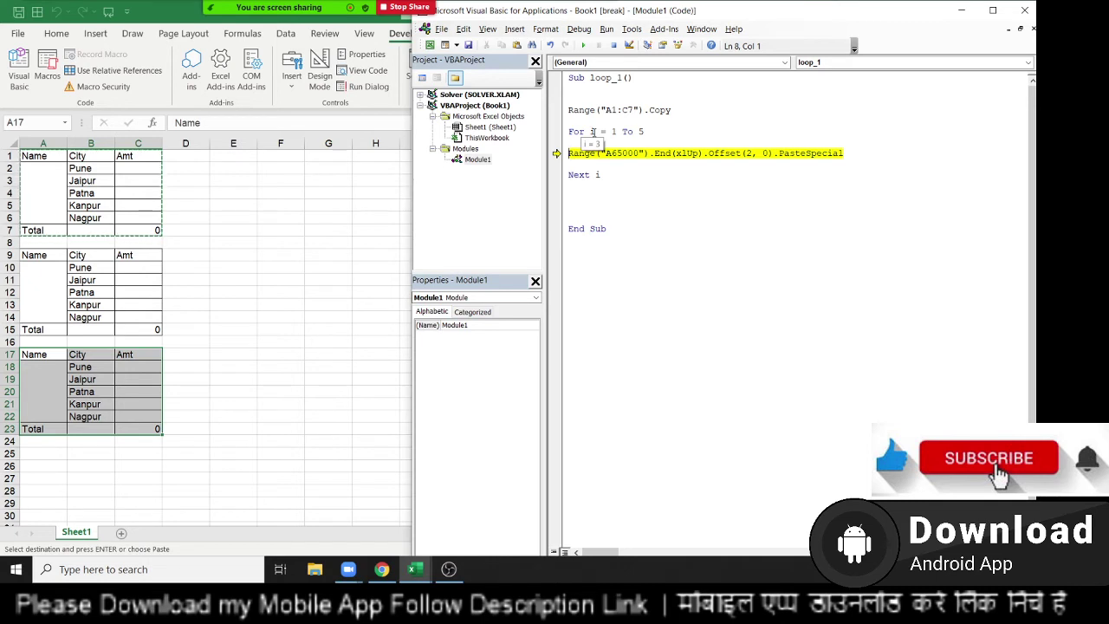
key(F8)
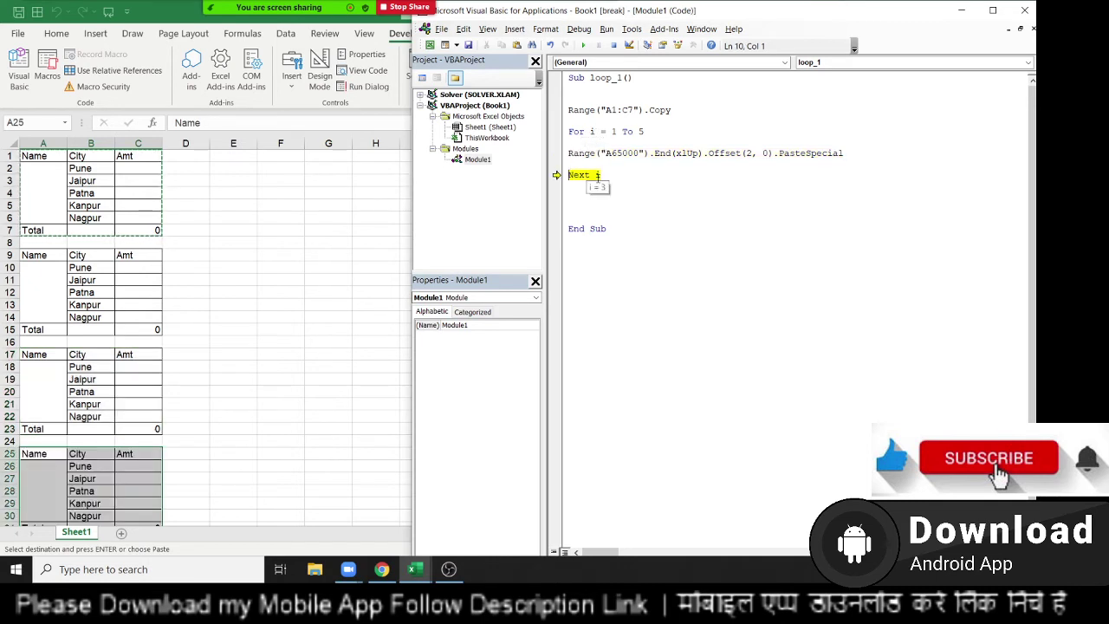
key(F8)
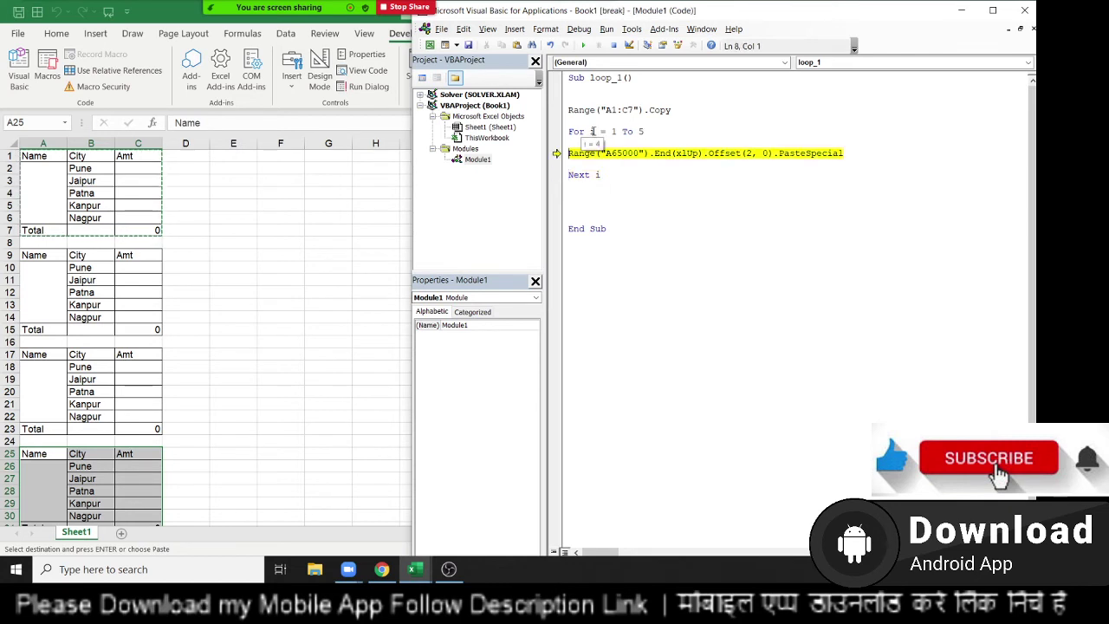
key(F8)
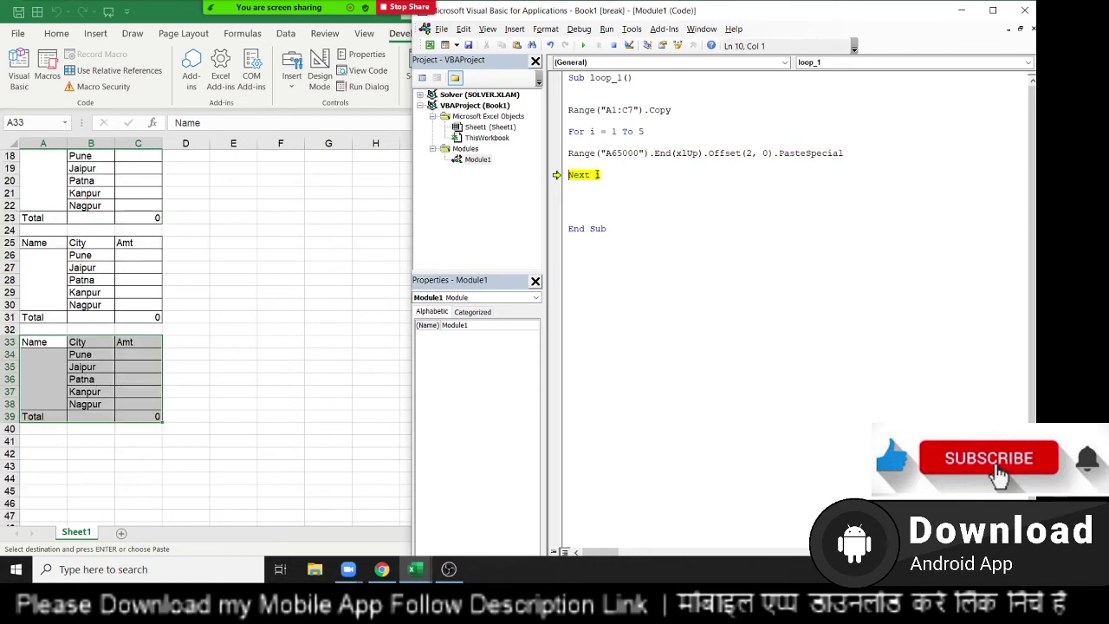
key(F8)
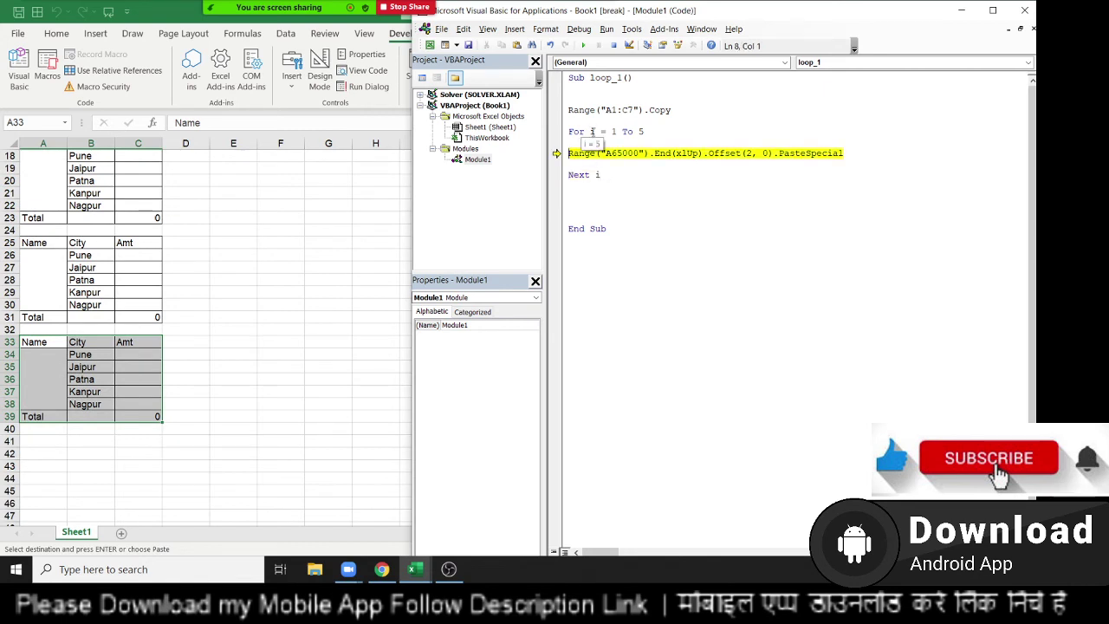
key(F8)
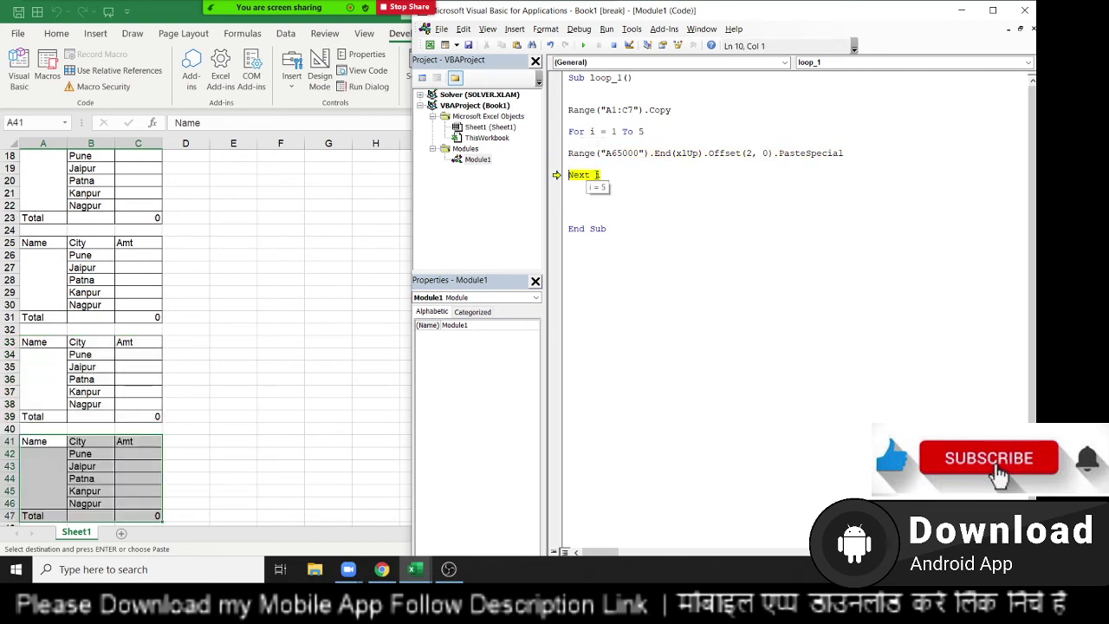
key(F8)
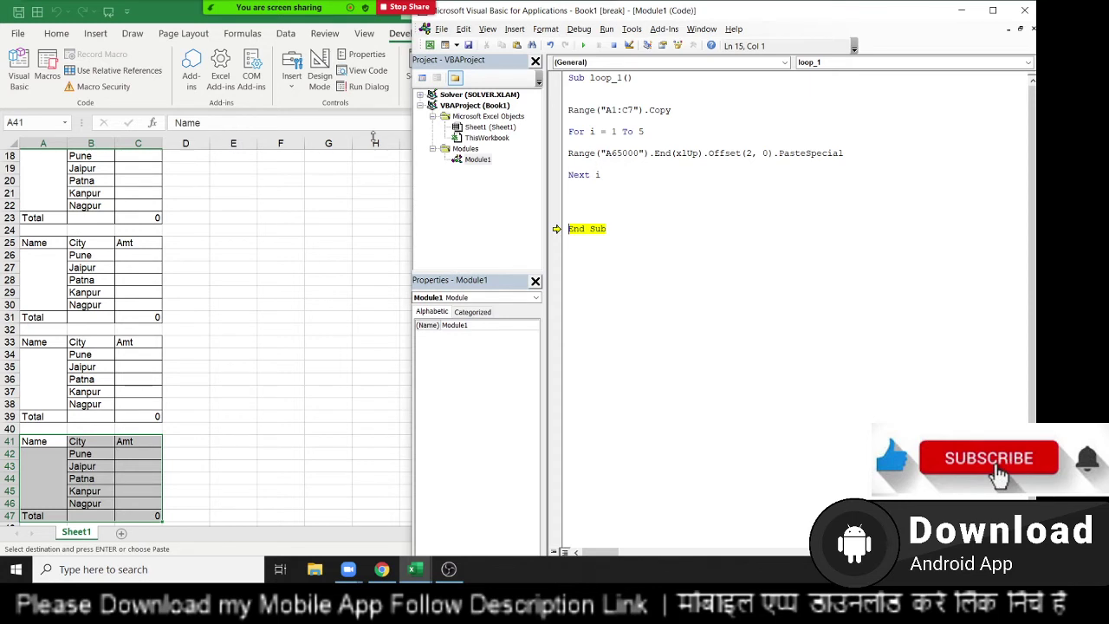
Add four blank worksheets, Sheet2 through Sheet5, then switch back to the VBA editor
click(245, 347)
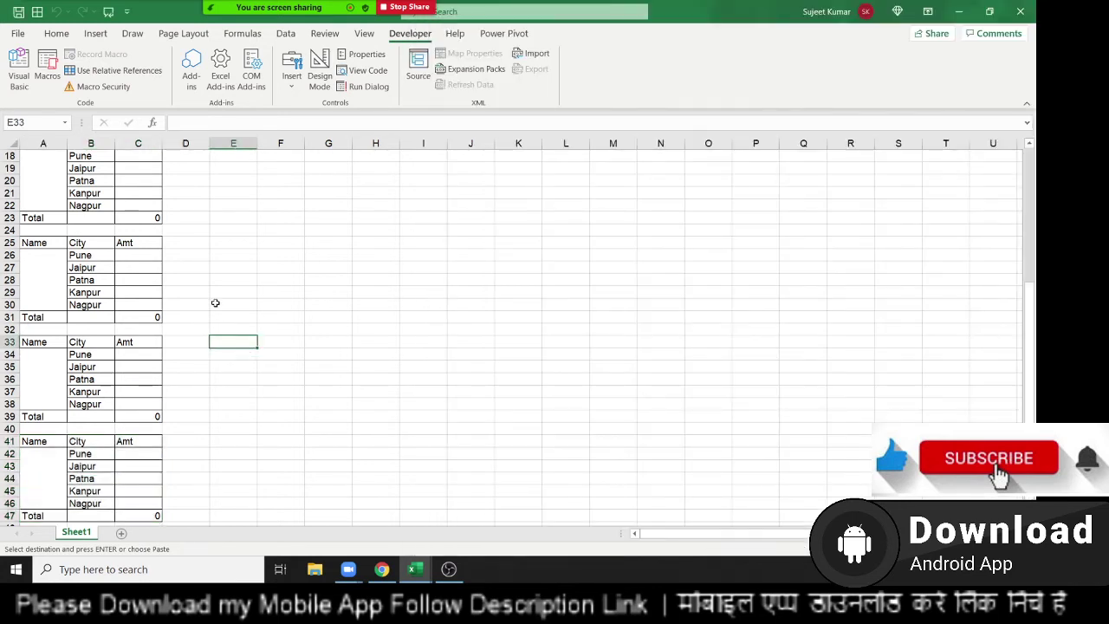
key(ctrl+Up)
key(Down)
key(Down)
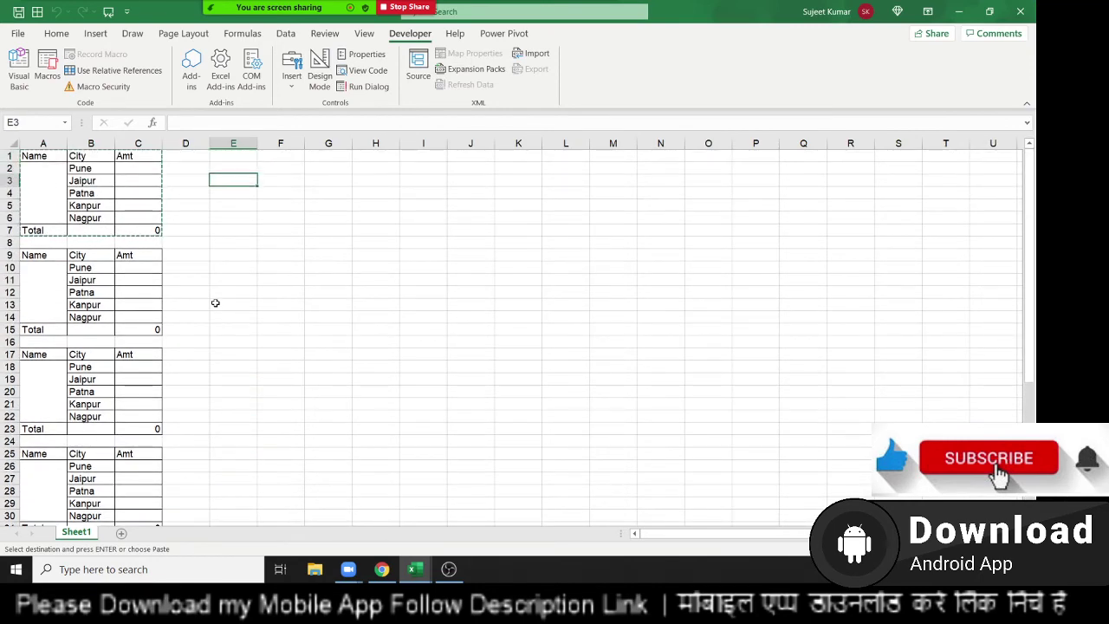
key(Down)
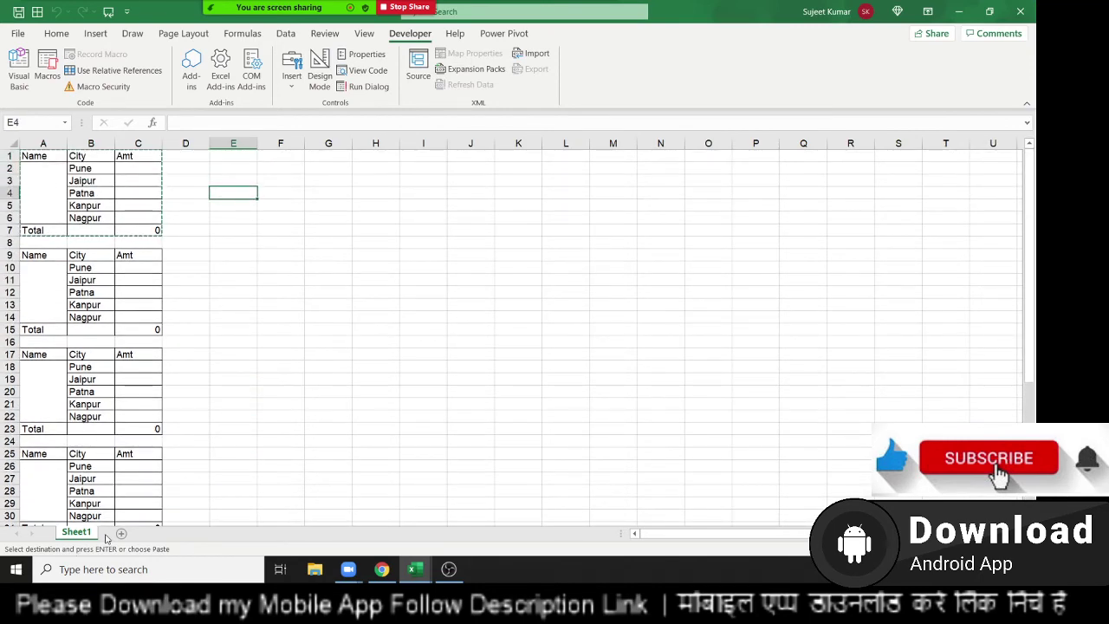
click(122, 533)
click(166, 534)
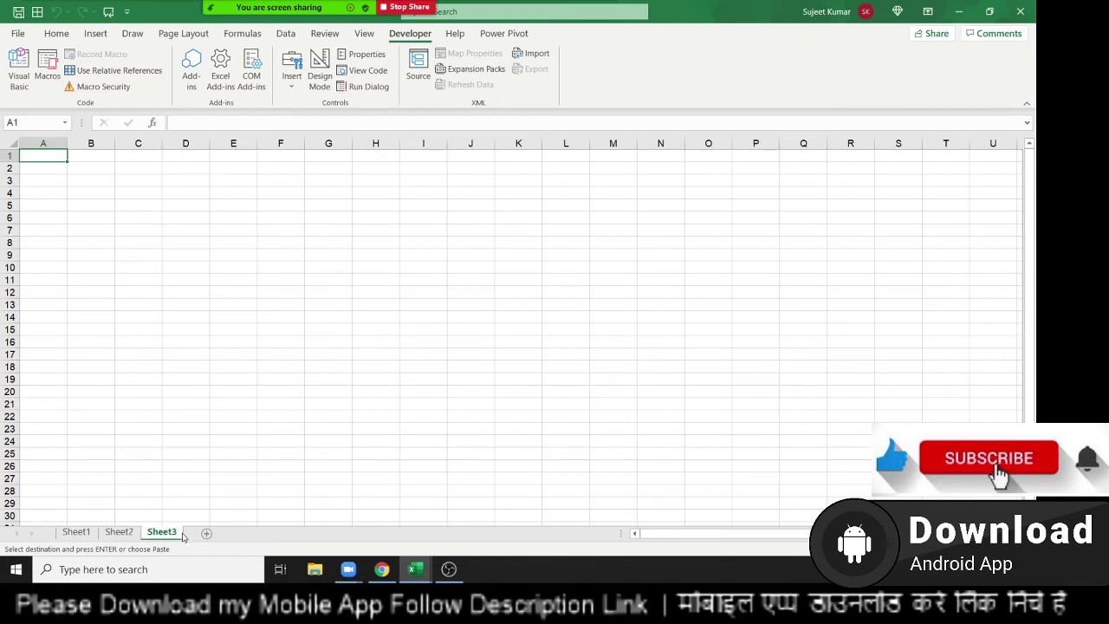
click(206, 534)
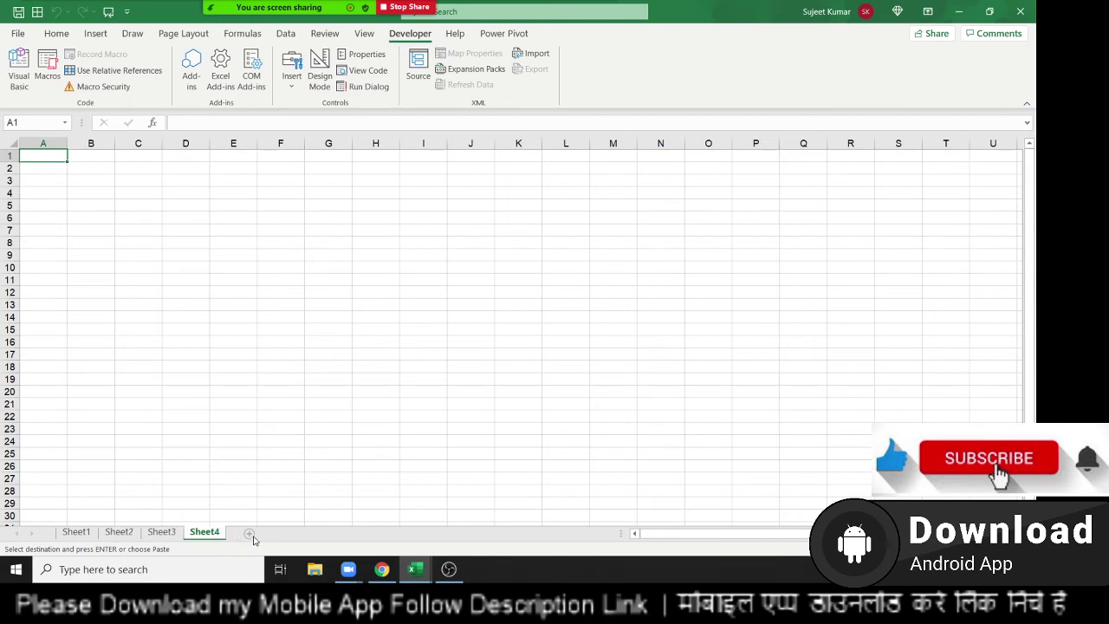
click(249, 534)
key(alt+Tab)
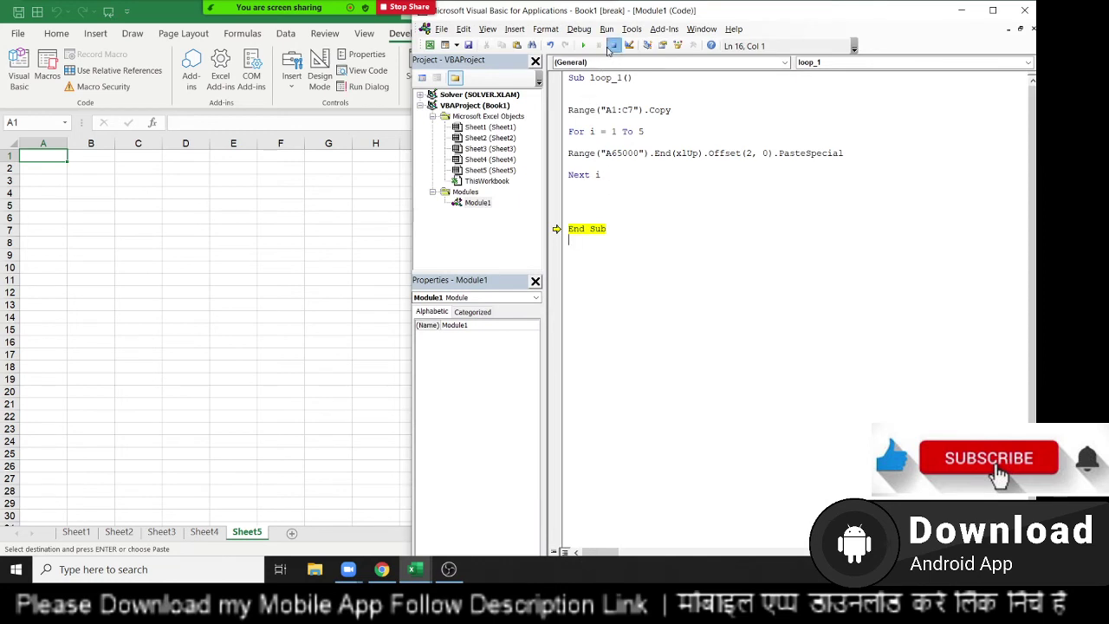
Reset the paused loop_1 run and create a new Sub loop_2 below it
click(613, 45)
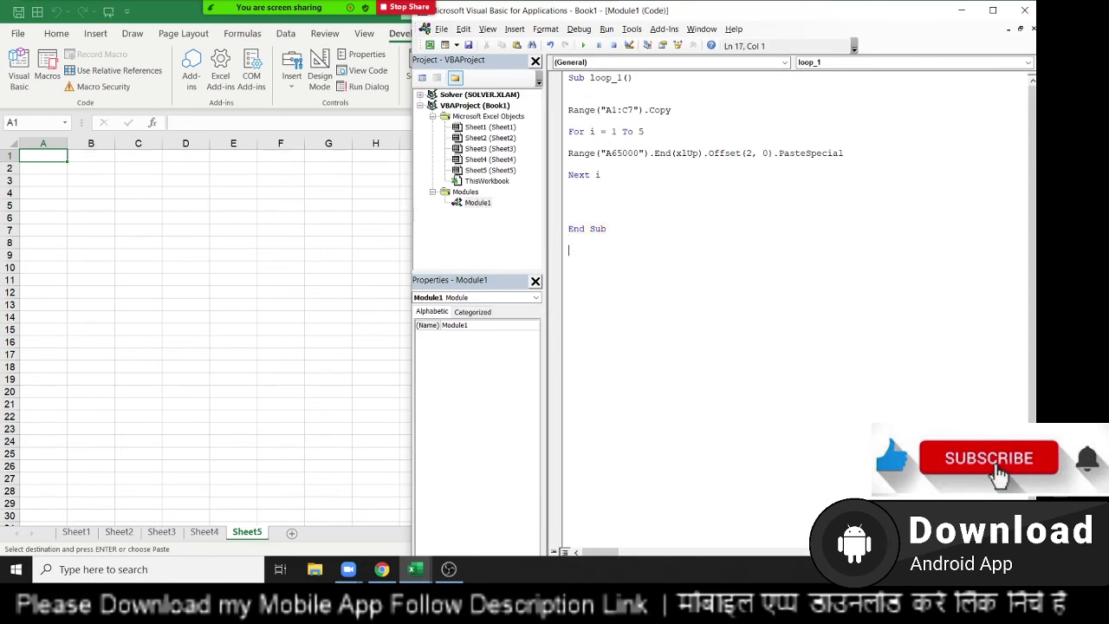
text(sub)
text(loop_)
text(2)
key(Return)
key(Return)
key(Return)
key(Return)
key(Return)
key(Return)
Add the statement Sheets(1).Name = "Data1" inside loop_2
click(570, 282)
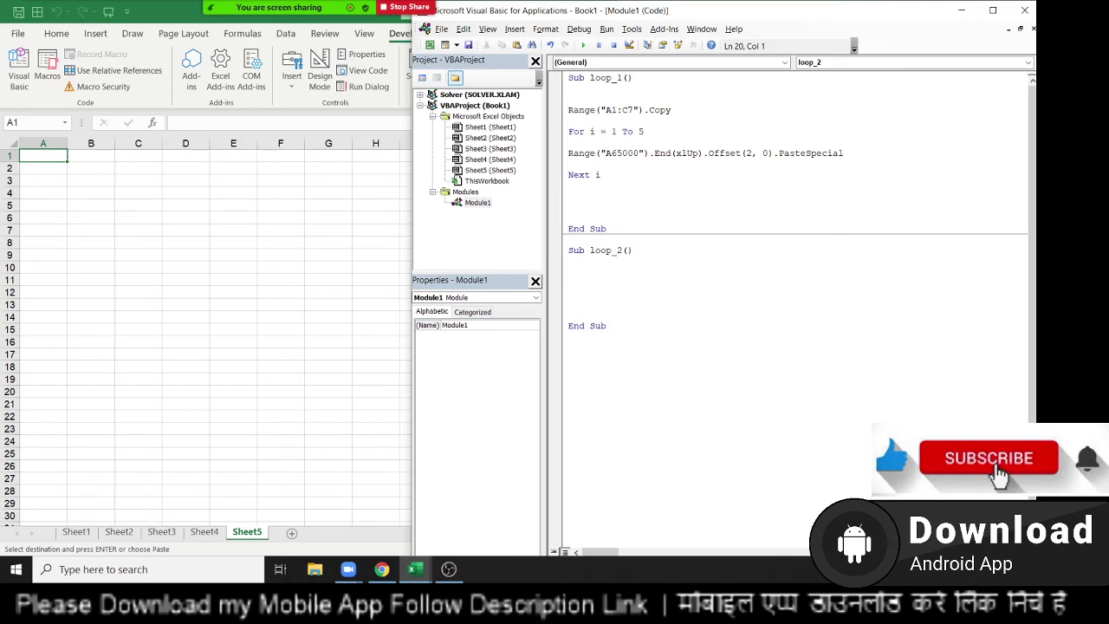
text(sheets)
text(()
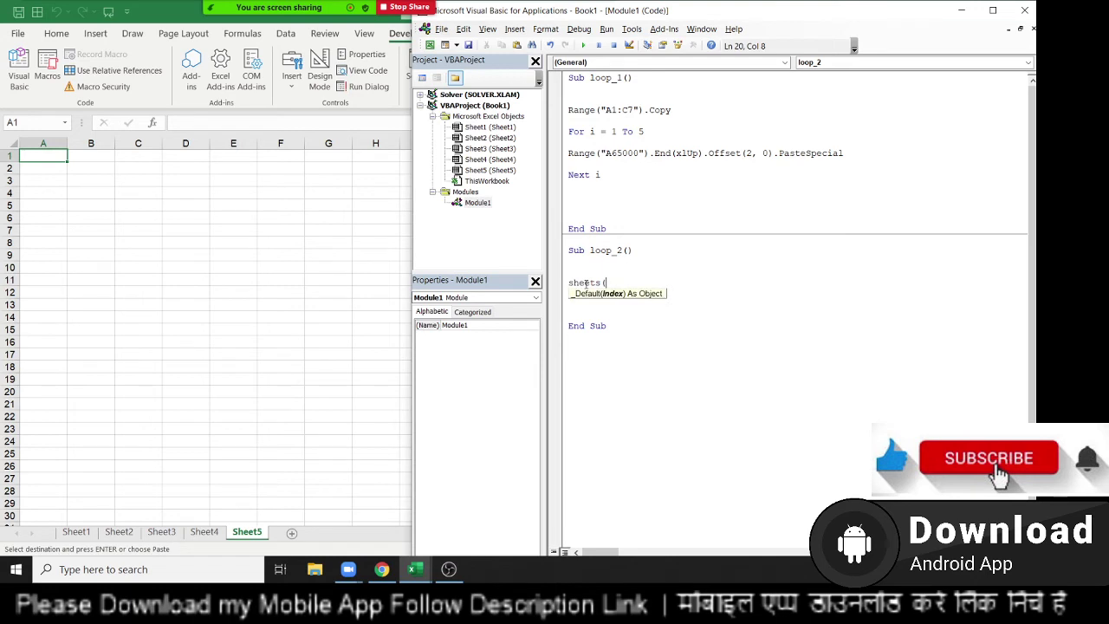
text(1).)
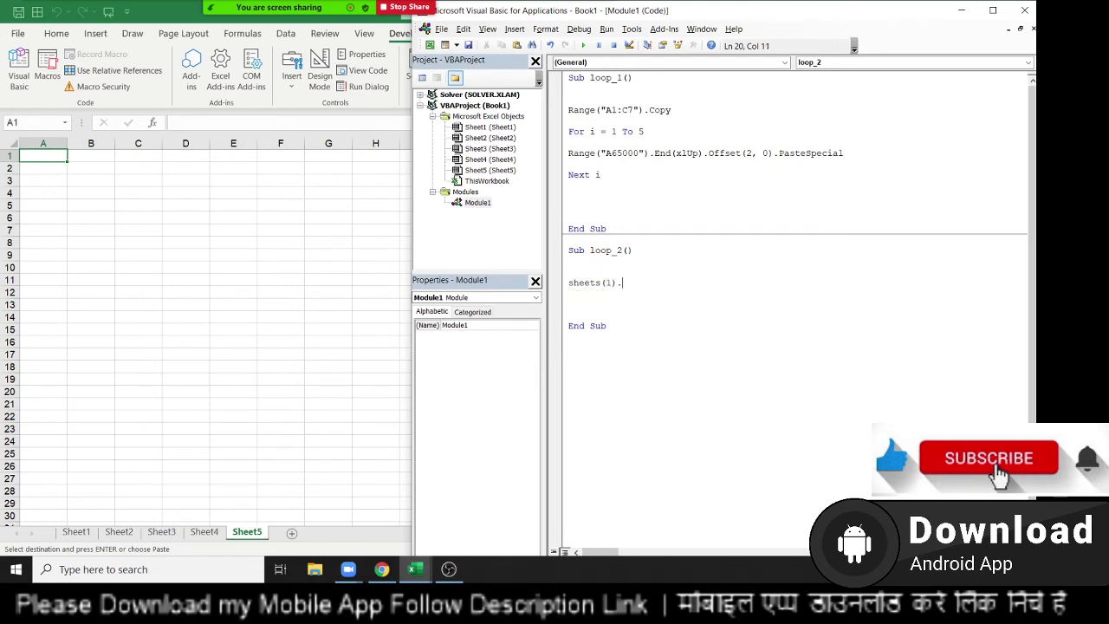
text(name = )
text("Data)
text(1)
key(Return)
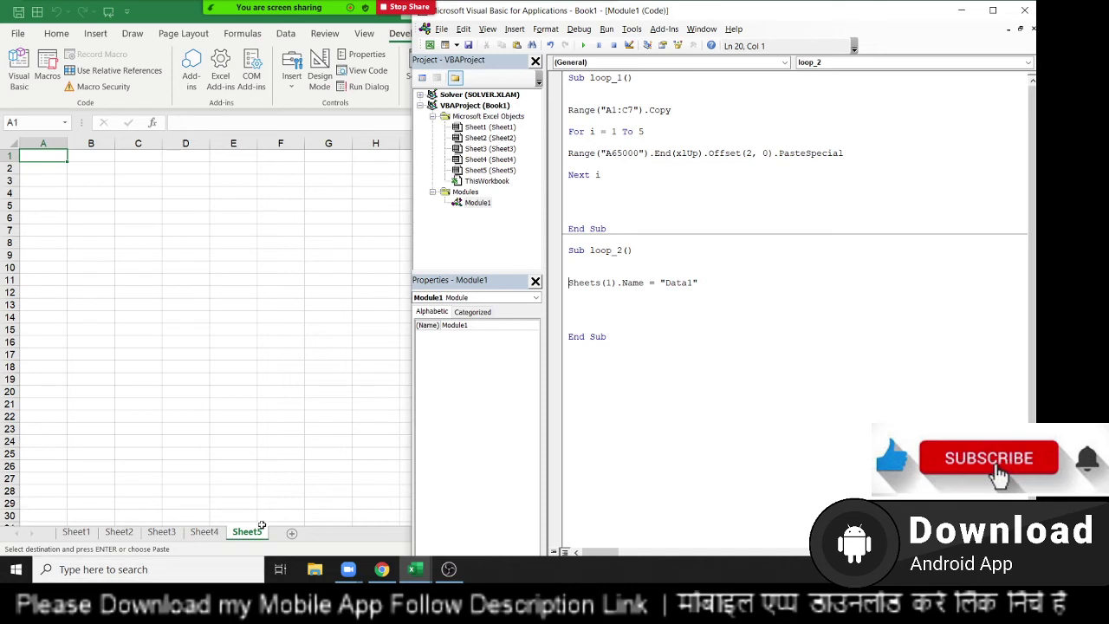
Duplicate the rename line as Sheets(2).Name = "Data2"
shift+click(615, 299)
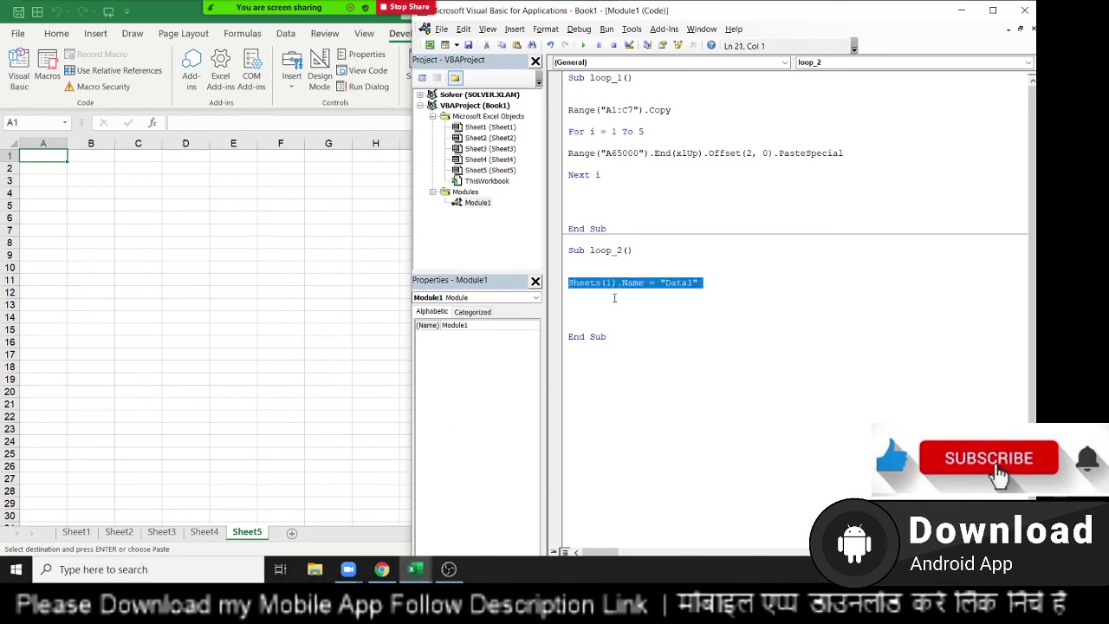
key(ctrl+c)
key(ctrl+v)
key(ctrl+v)
double_click(612, 294)
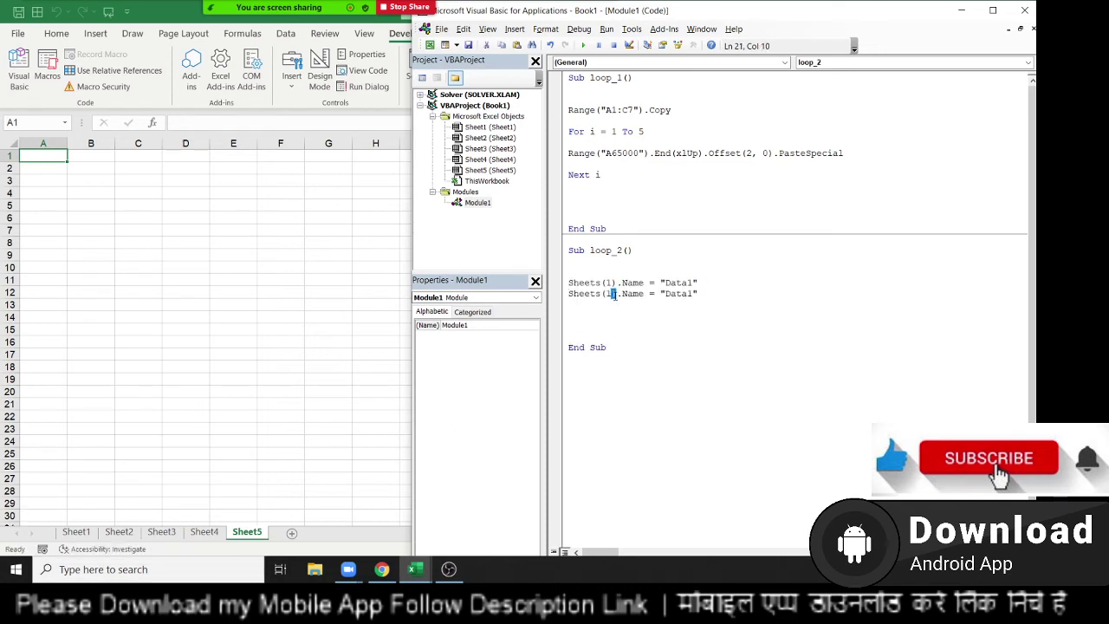
text(2)
click(695, 294)
key(BackSpace)
text(2)
key(Down)
Delete the Data2 line and wrap the rename statement in For i = 1 To 5 … Next i
click(695, 293)
drag(698, 294, 569, 294)
key(BackSpace)
key(Up)
key(Up)
text(D)
key(Return)
key(Return)
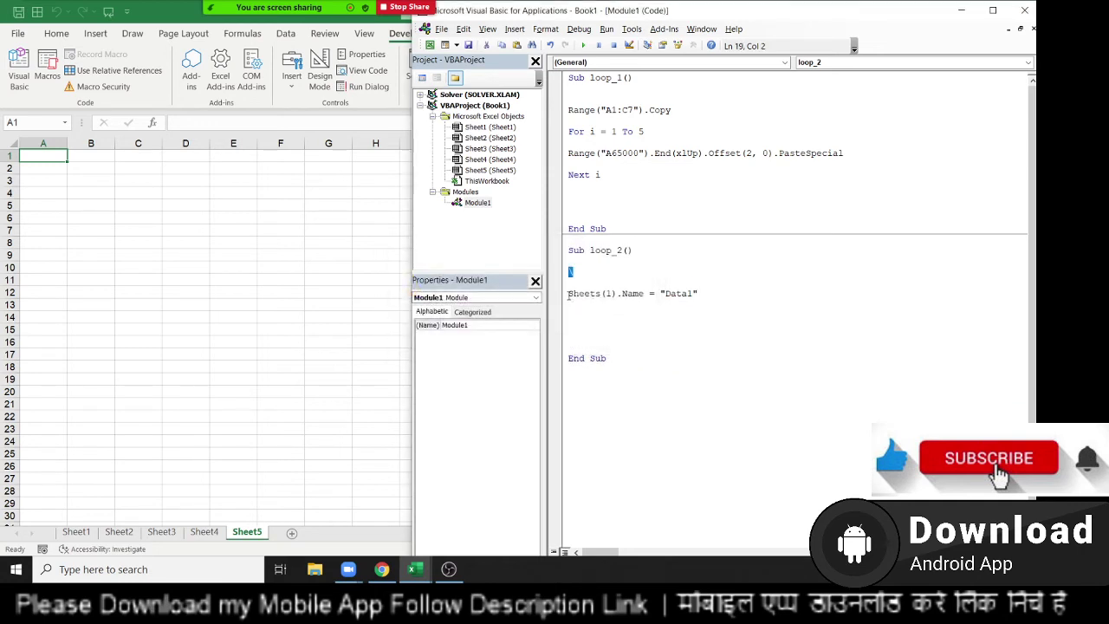
text(for i )
text(= 1 t)
text(o 5)
click(570, 315)
text(ne)
text(xt i)
Change the statement to Sheets(i).Name = "Data" & i
key(Right)
key(Delete)
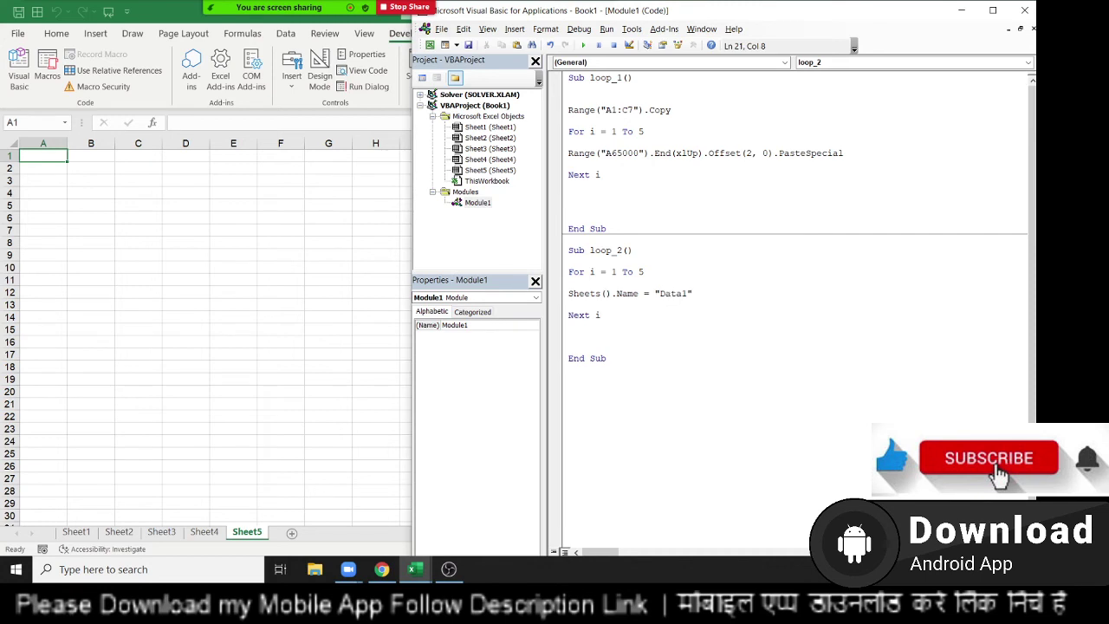
text(i)
click(621, 293)
click(666, 293)
key(Right)
key(Right)
key(BackSpace)
key(End)
text(&)
text( i)
Check the "Data" & i expression and start running loop_2 line by line with F8
click(568, 283)
drag(674, 294, 720, 294)
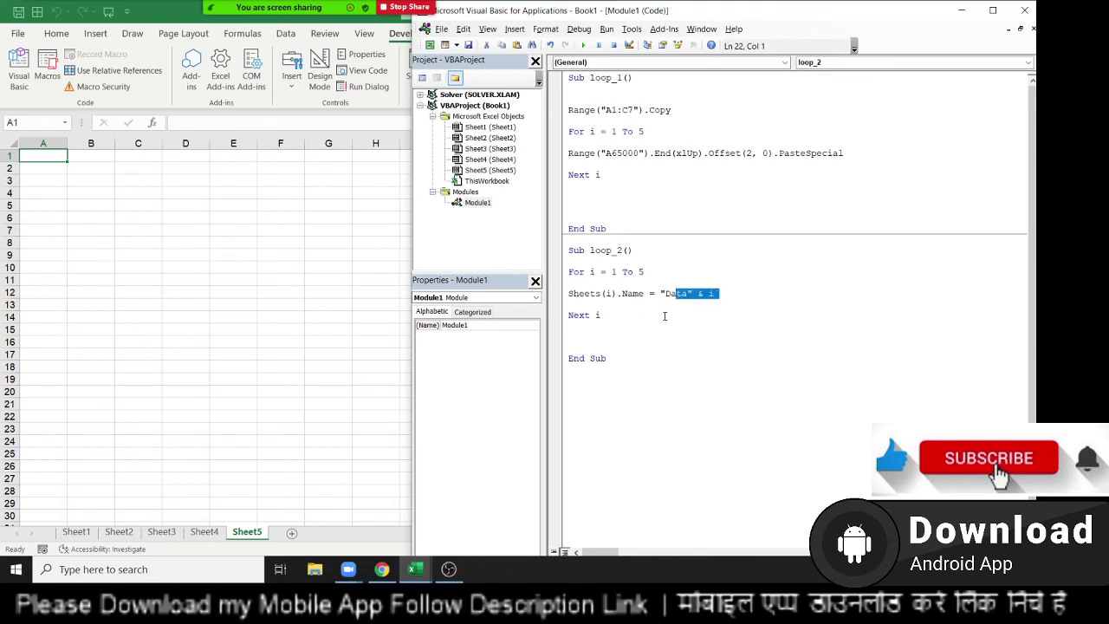
click(612, 326)
click(599, 294)
key(F8)
Step through the first loop_2 passes, checking the counter i's value as sheets are renamed
key(F8)
key(F8)
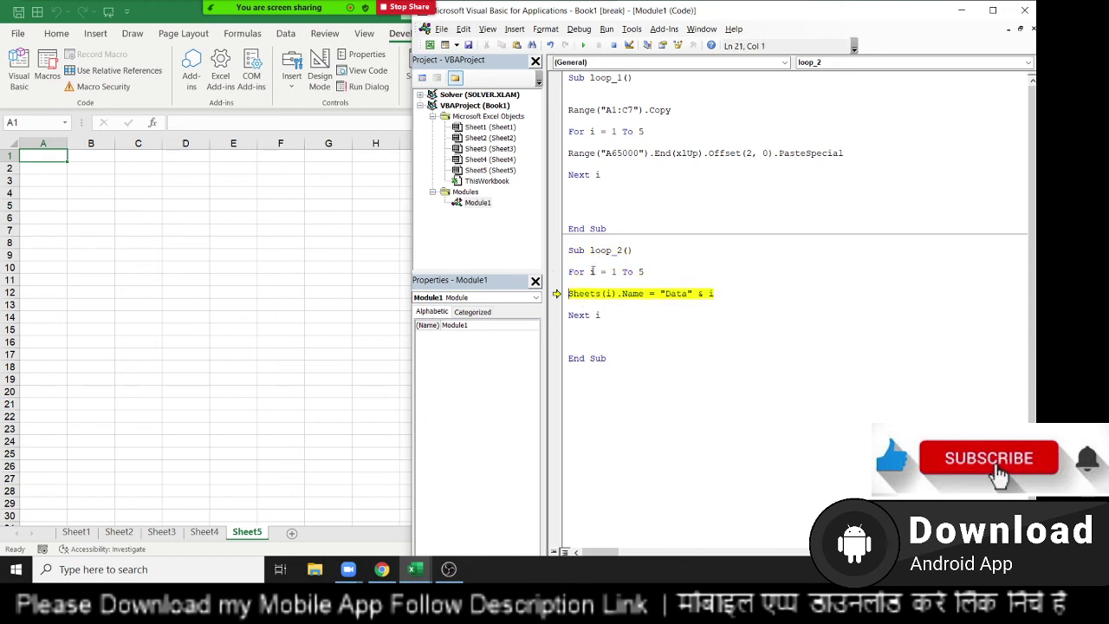
mouse_move(593, 271)
double_click(609, 294)
mouse_move(608, 294)
mouse_move(711, 294)
key(F8)
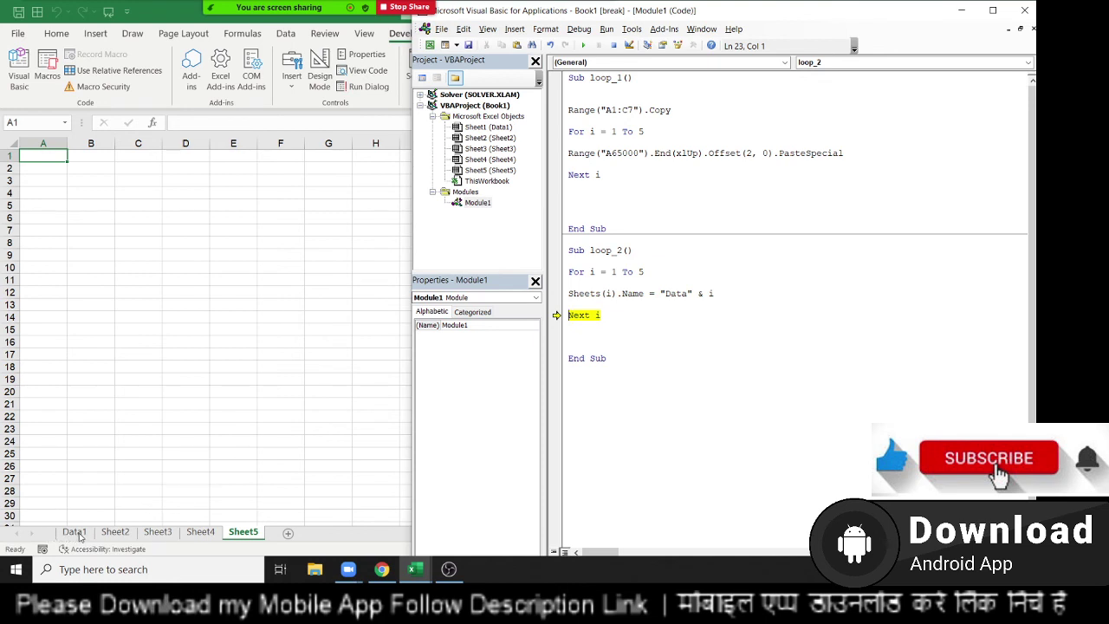
key(F8)
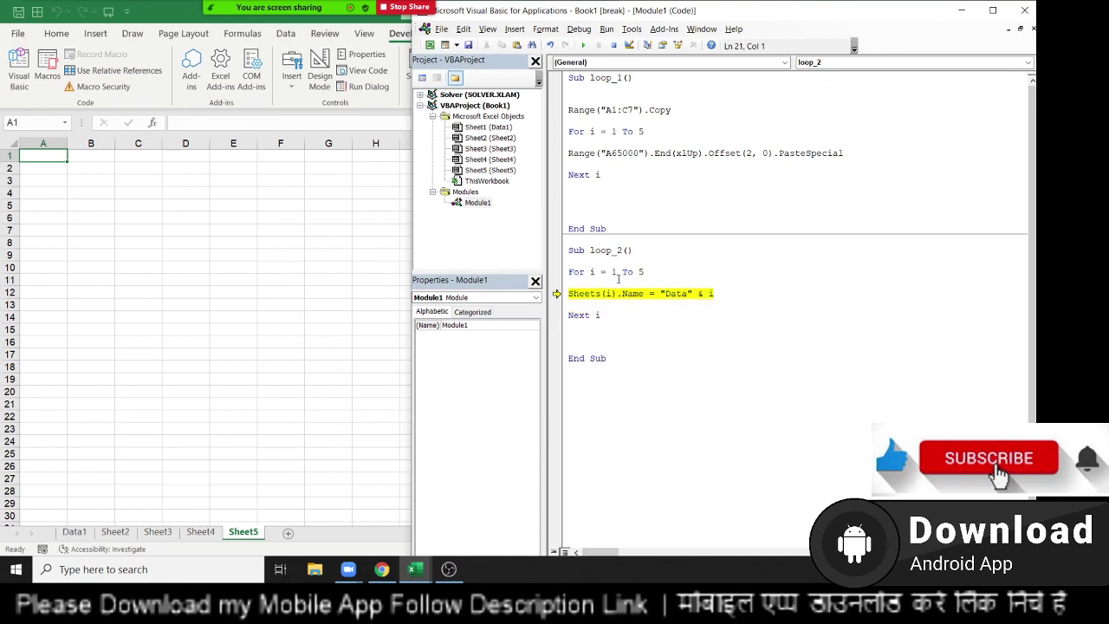
mouse_move(592, 274)
Keep stepping to rename the third, fourth and fifth sheets through Data5
key(F8)
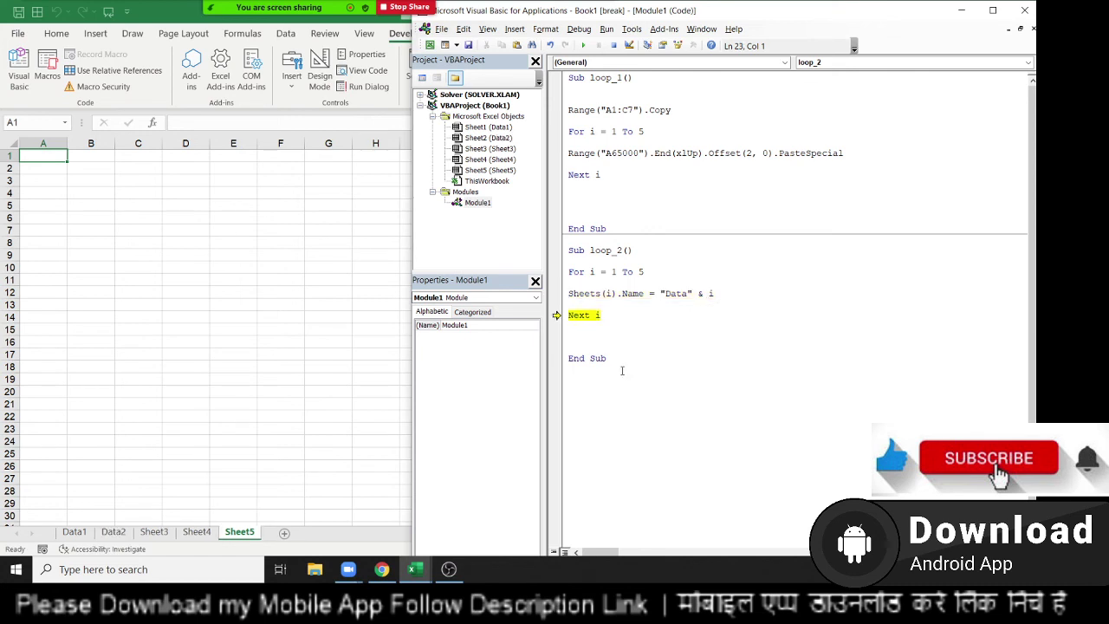
key(F8)
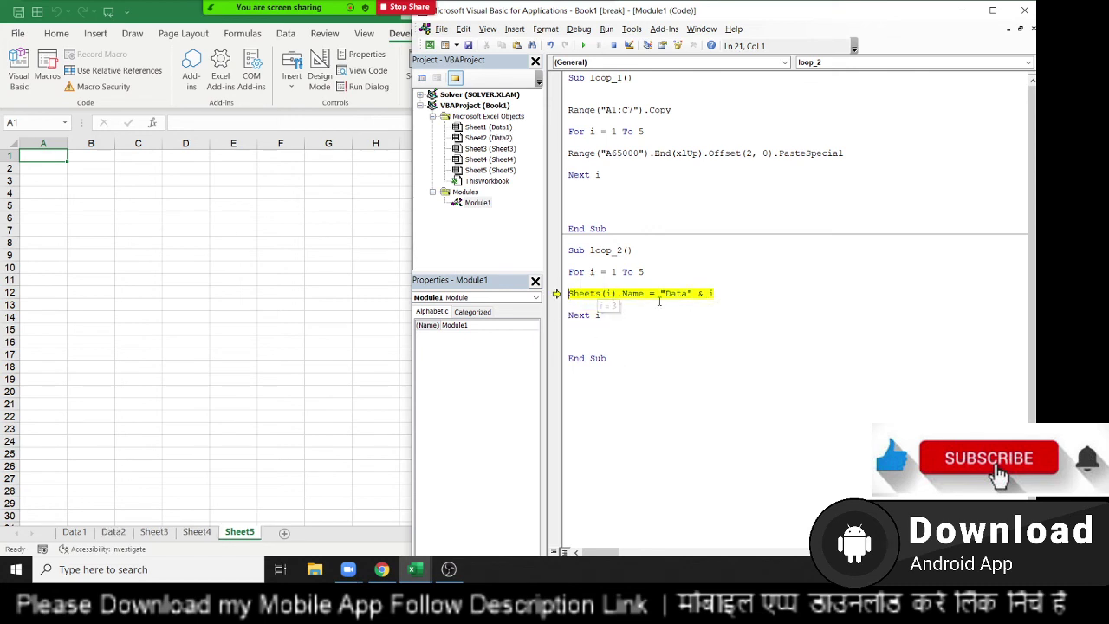
key(F8)
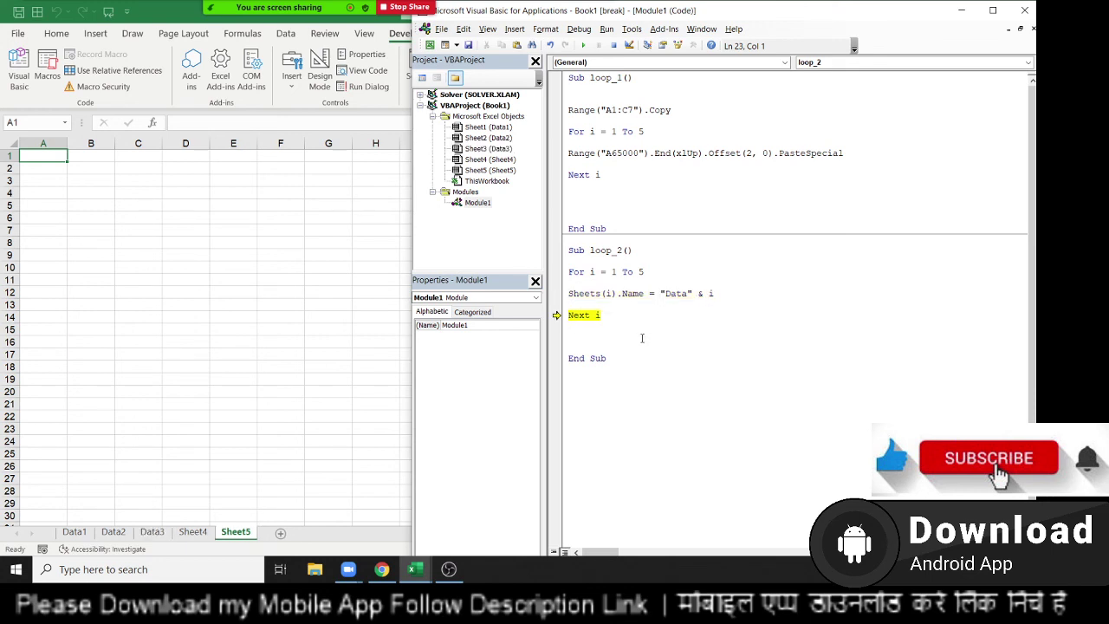
key(F8)
key(F8)
key(F8)
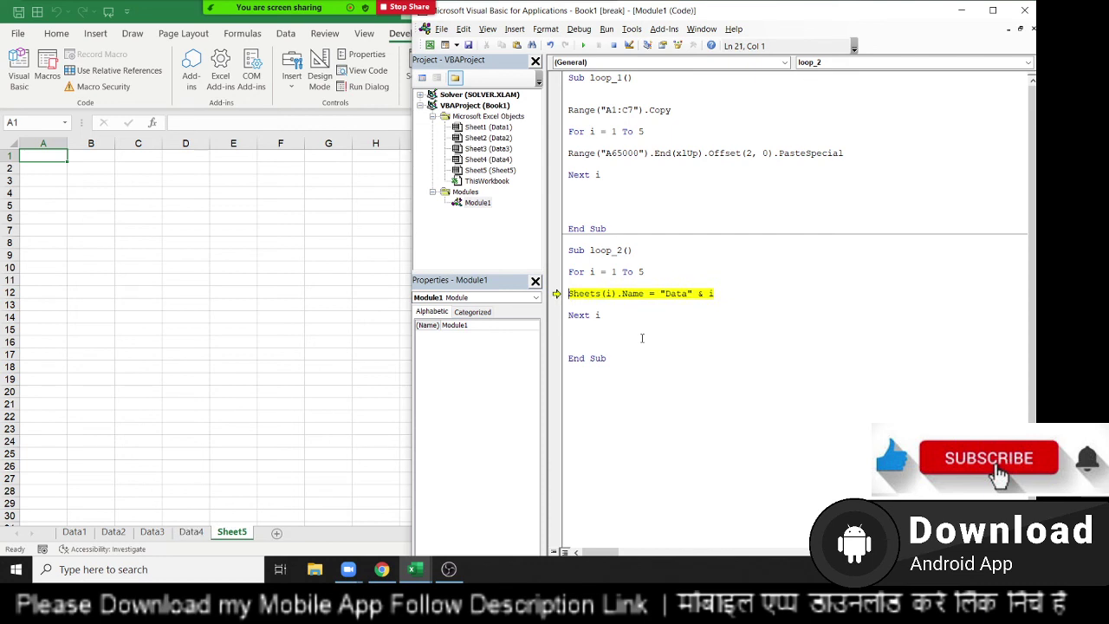
key(F8)
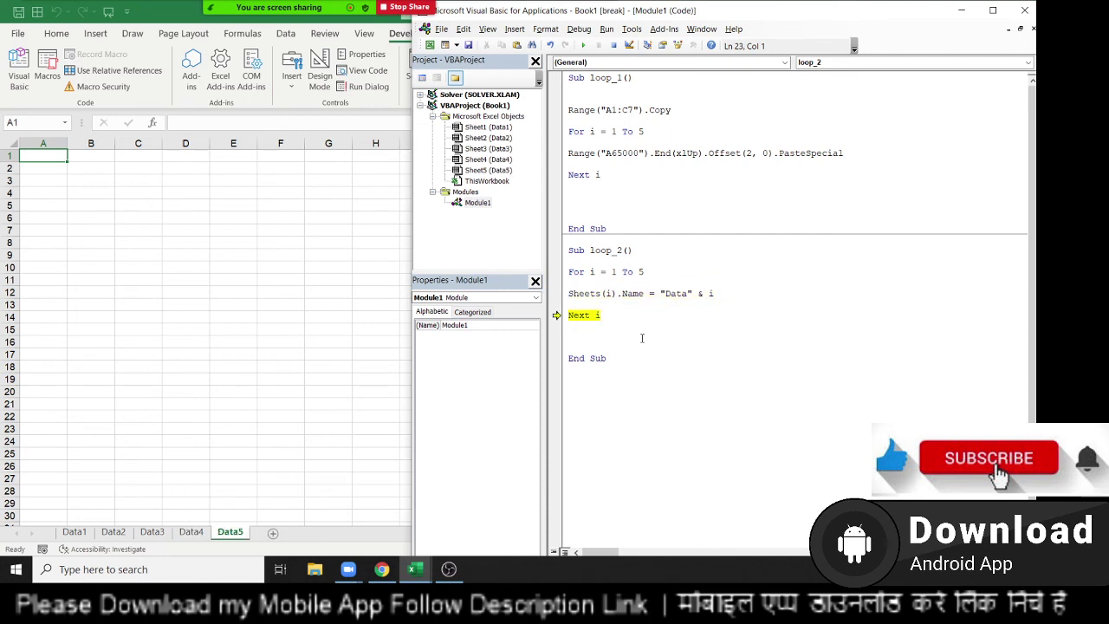
double_click(604, 317)
Reset the run and replace the loop limit 5 with Sheets.Count
click(613, 45)
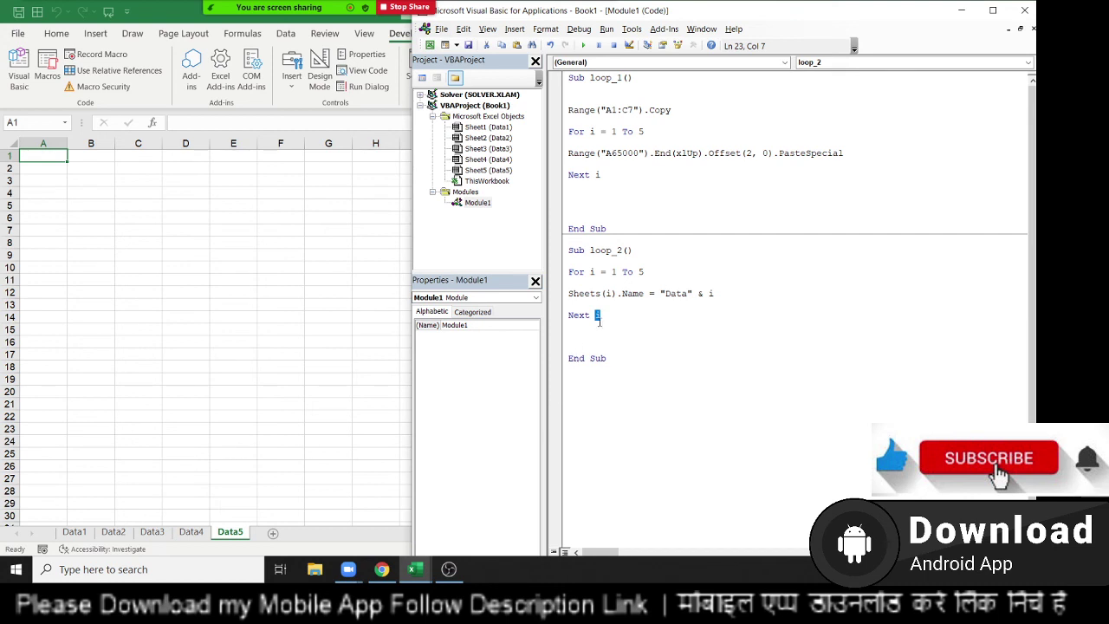
click(643, 271)
double_click(642, 271)
text(she)
text(ets)
text(.cou)
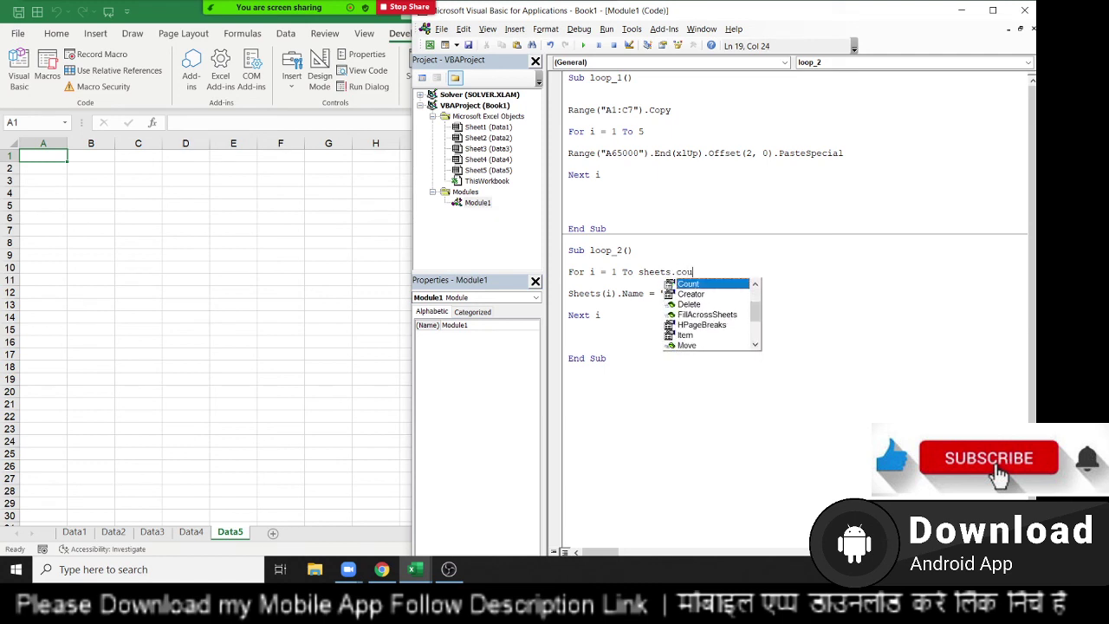
key(Tab)
key(Return)
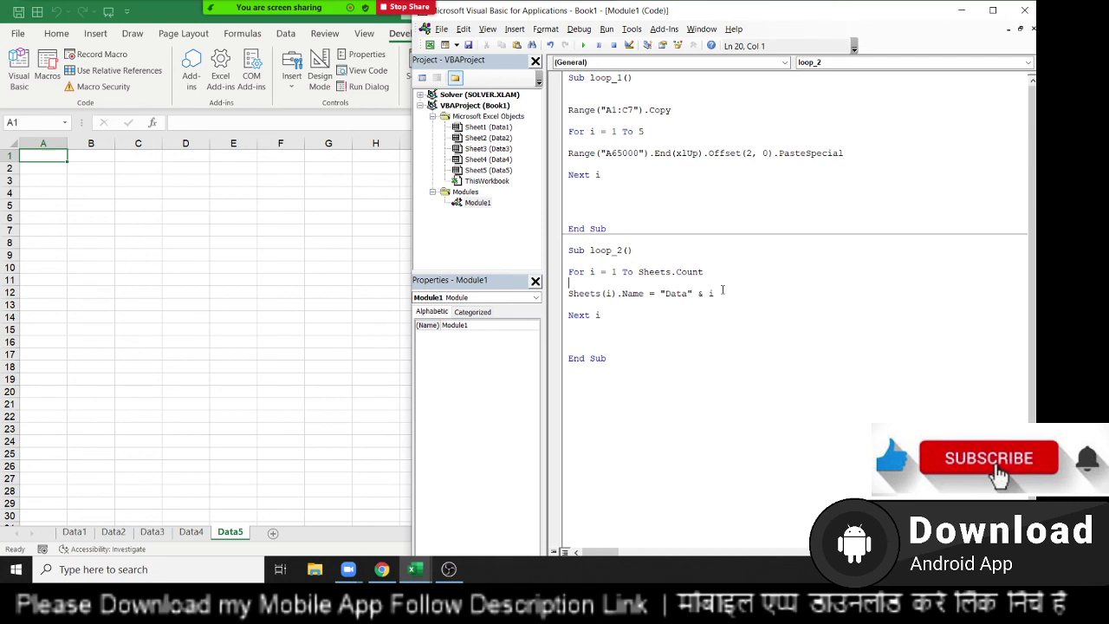
Select Sheets.Count in the For line, then select the whole loop_2 procedure
key(Left)
drag(705, 272, 635, 274)
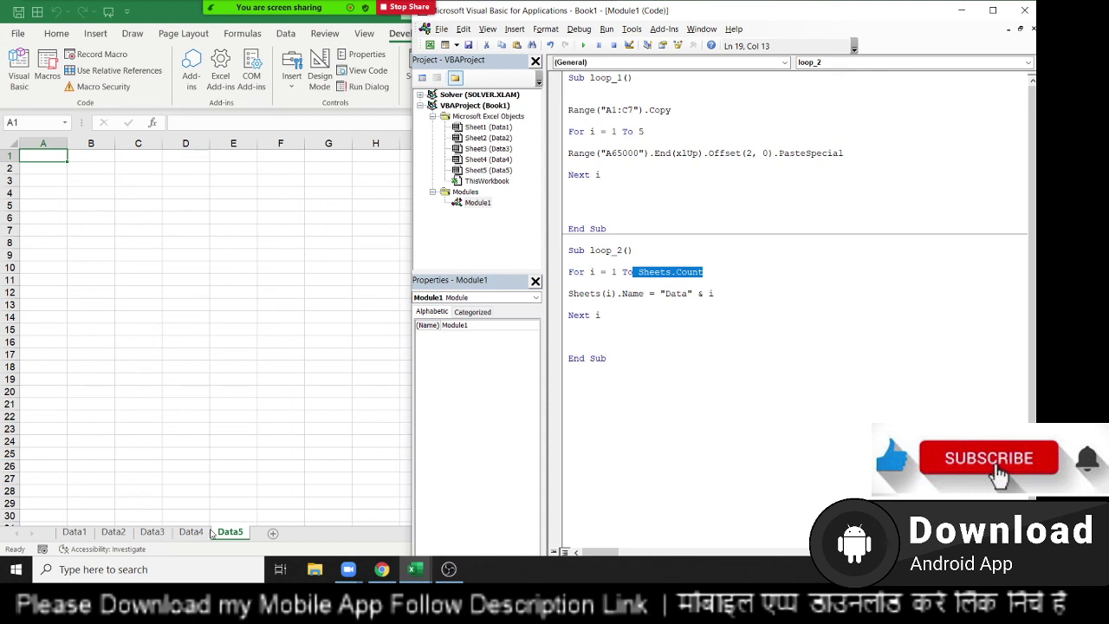
click(638, 393)
mouse_move(638, 392)
mouse_down()
mouse_move(572, 251)
mouse_move(530, 206)
mouse_up()
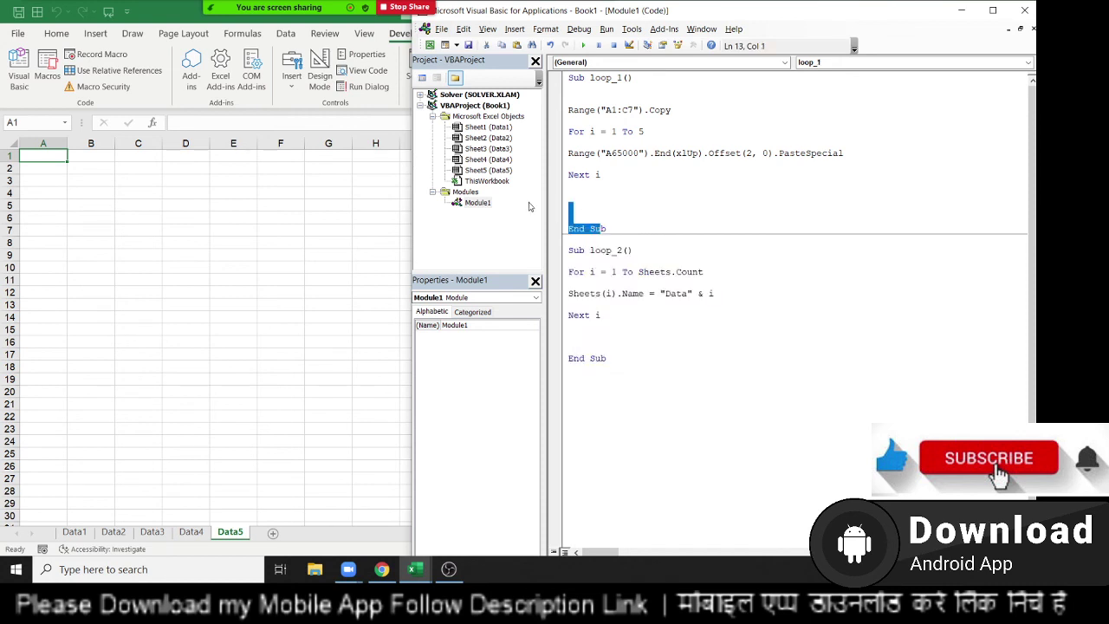